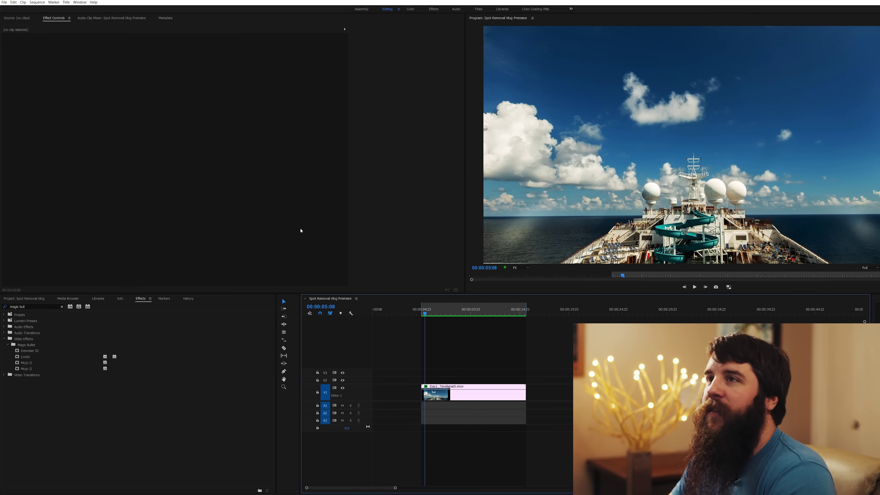
# Look up the program's version information and close it
pyautogui.click(94, 2)
pyautogui.click(114, 38)
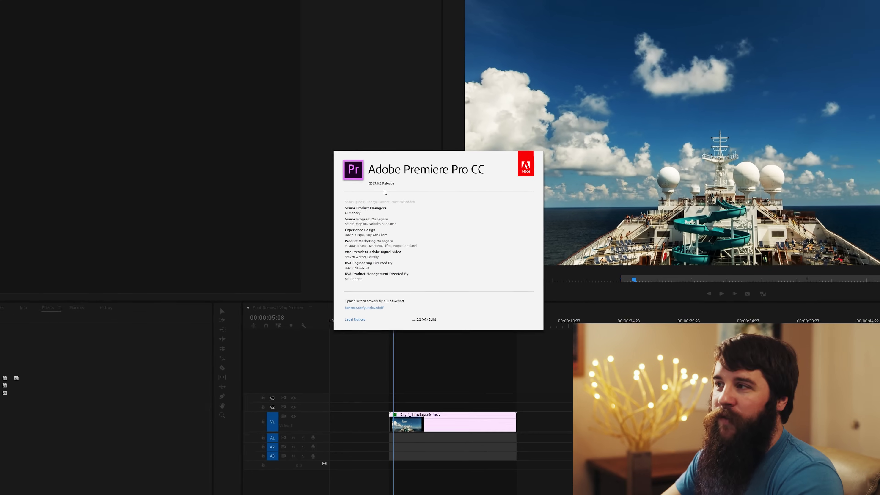
pyautogui.click(384, 192)
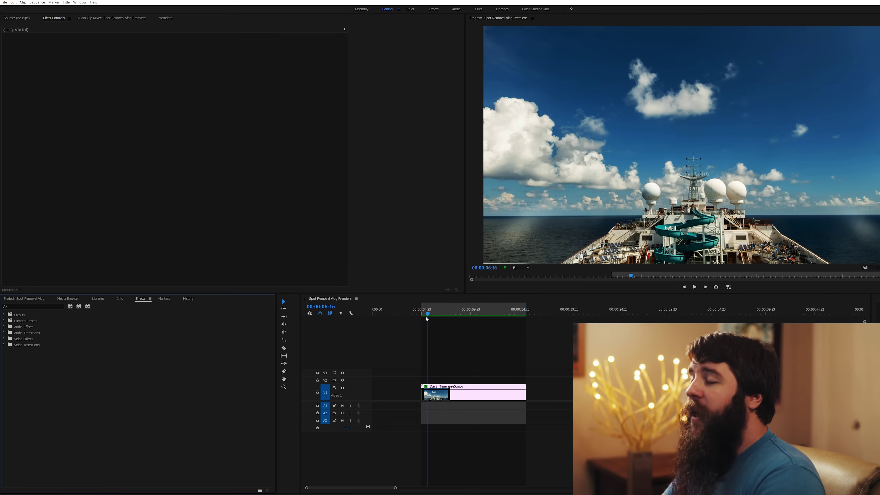
# Play the timelapse from its start, including in an enlarged program view, and examine the sky for sensor dust spots
pyautogui.moveTo(428, 317); pyautogui.dragTo(424, 314)
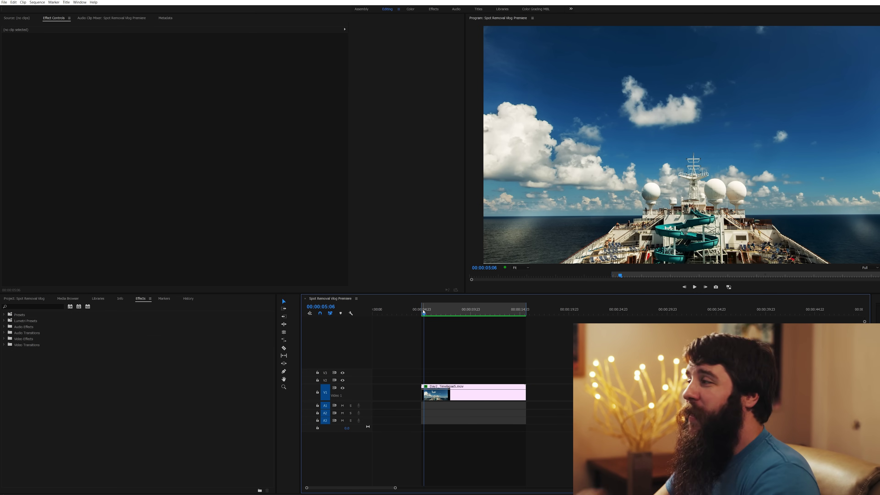
pyautogui.press('space')
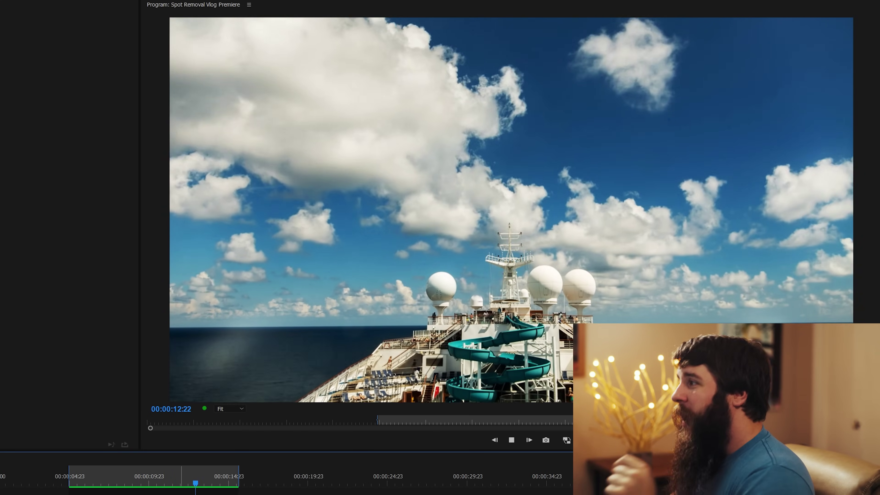
pyautogui.moveTo(88, 479); pyautogui.dragTo(74, 484)
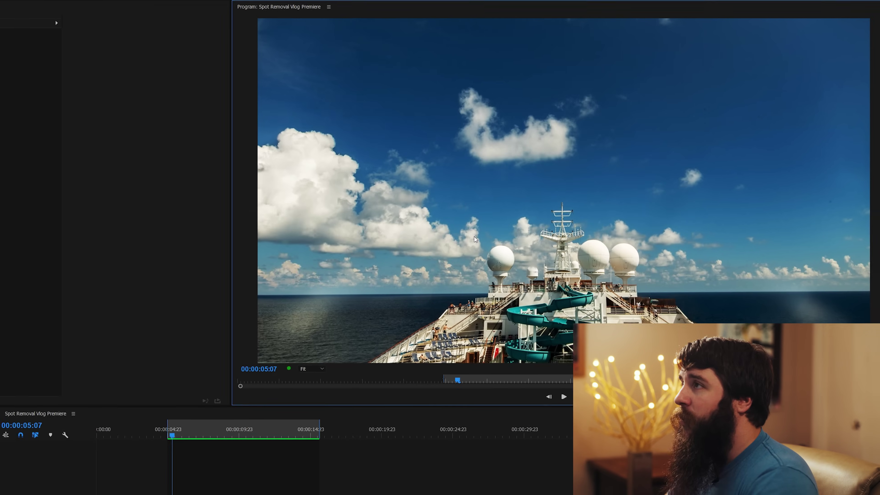
pyautogui.press('`')
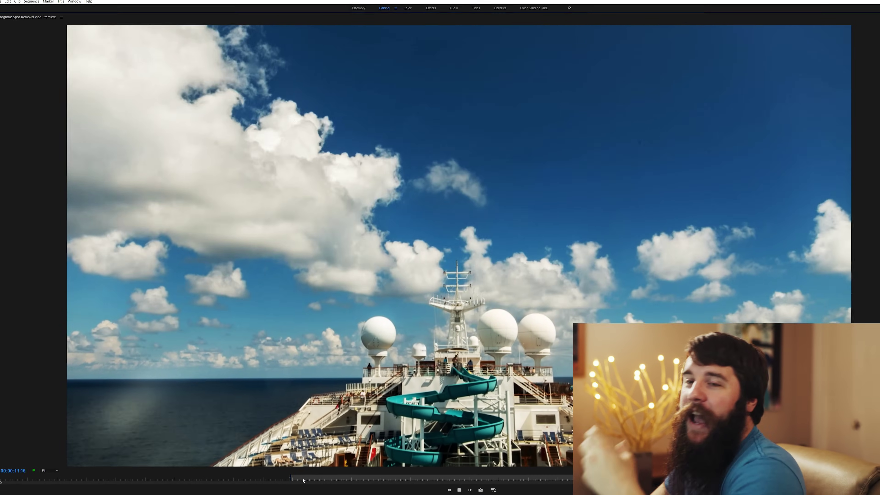
pyautogui.press('`')
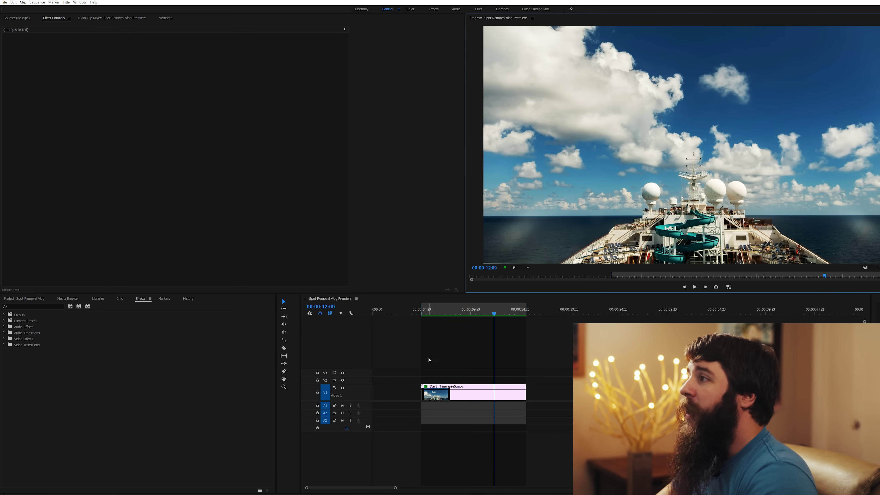
pyautogui.click(426, 313)
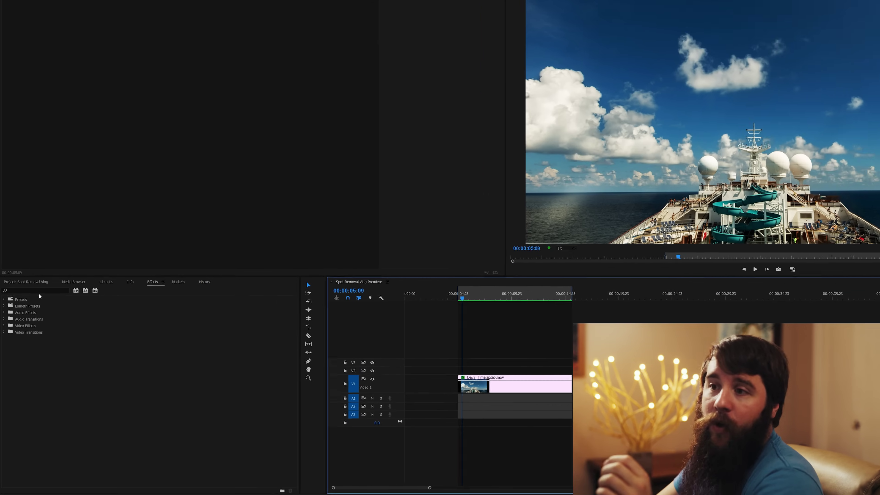
# Find the Dust & Scratches video effect by searching for "dust" and apply it to the Day2_Timelapse5.mov clip
pyautogui.click(153, 282)
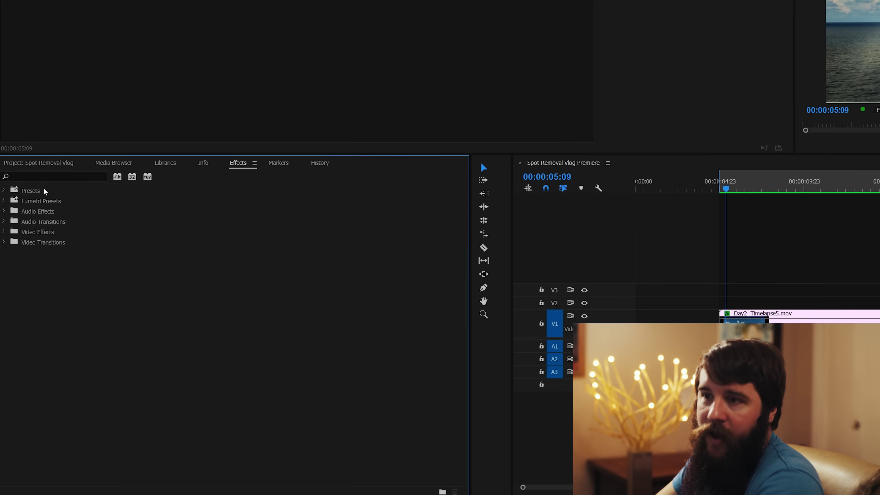
pyautogui.click(53, 176)
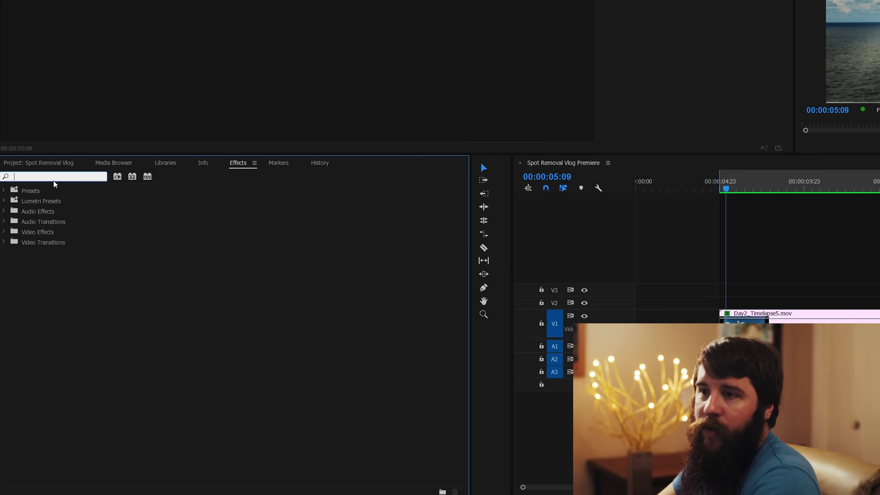
pyautogui.write('dust')
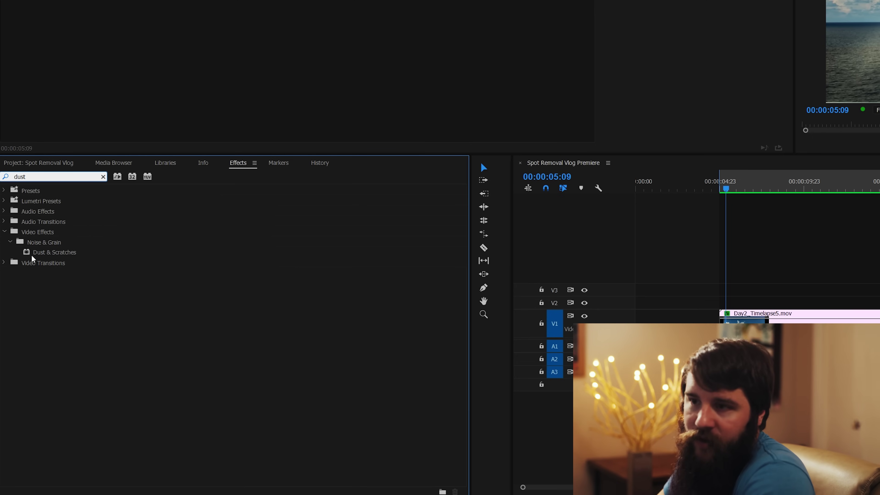
pyautogui.click(42, 252)
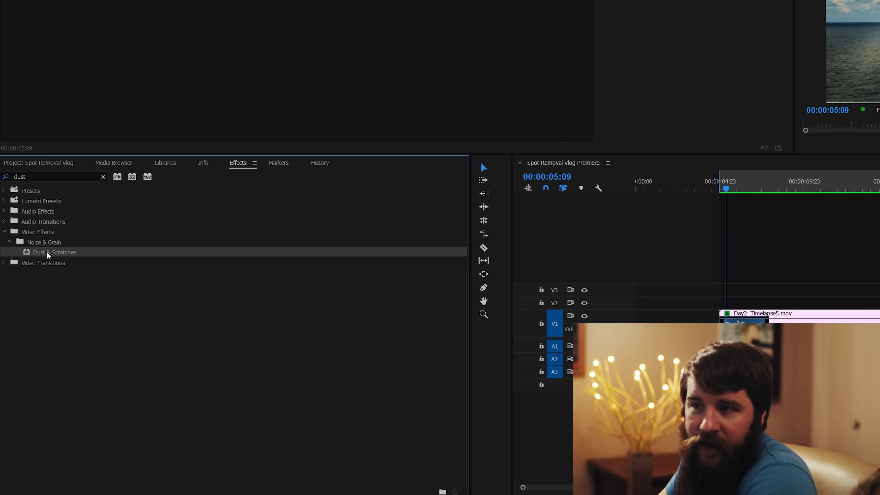
pyautogui.moveTo(49, 253); pyautogui.dragTo(781, 332)
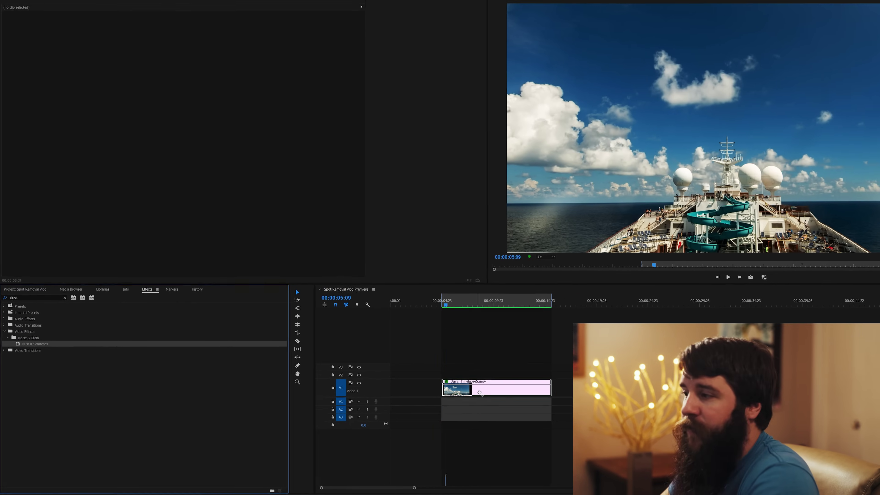
pyautogui.moveTo(480, 392); pyautogui.dragTo(483, 394)
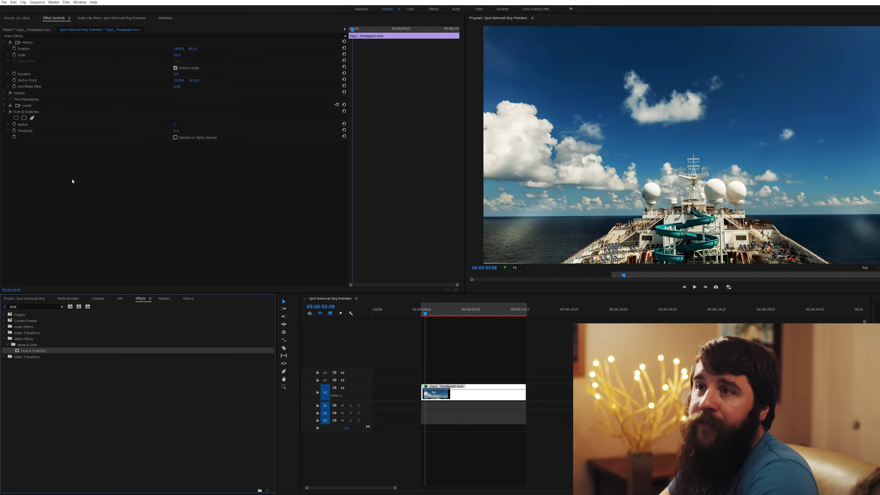
# Try a stronger Dust & Scratches Radius on the unmasked clip and return it to 1
pyautogui.click(35, 111)
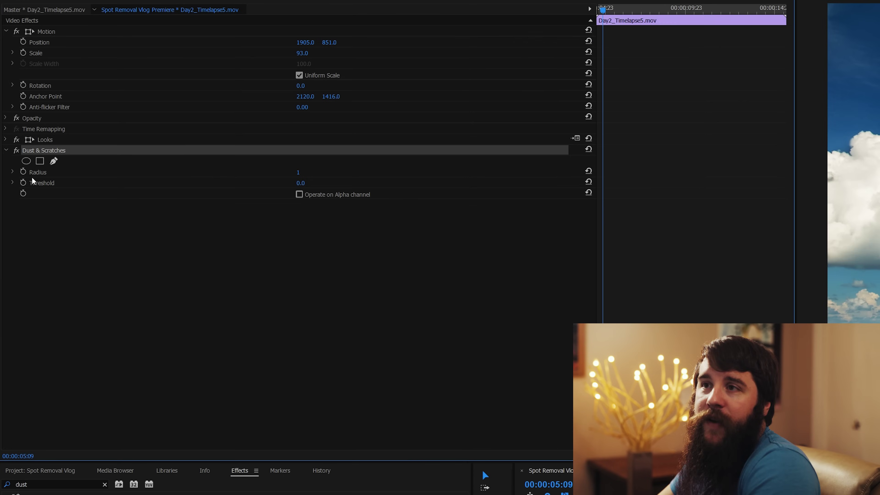
pyautogui.click(49, 176)
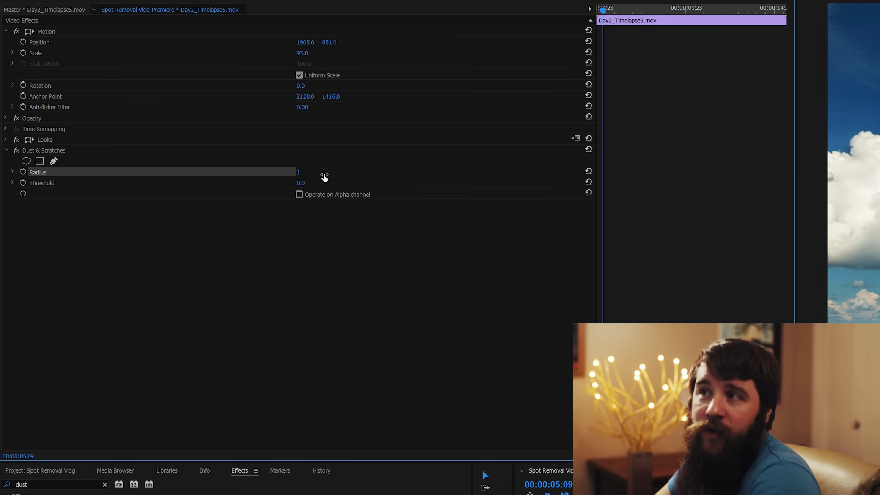
pyautogui.click(299, 173)
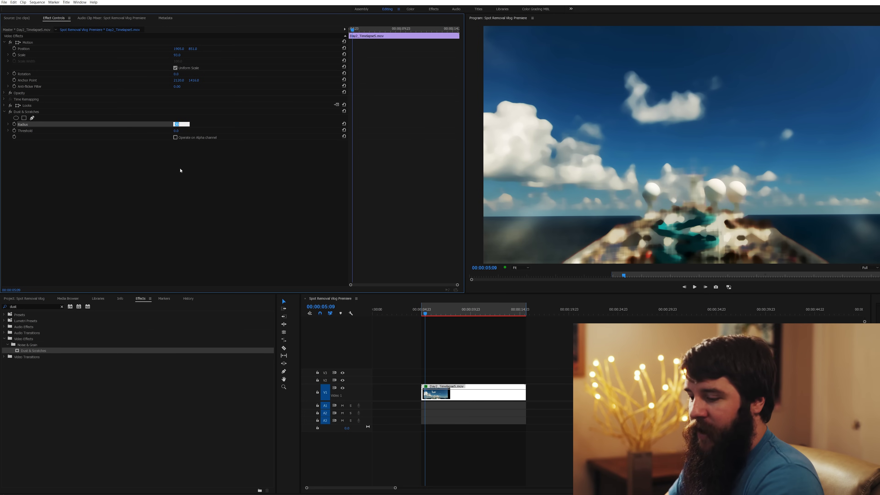
pyautogui.click(82, 162)
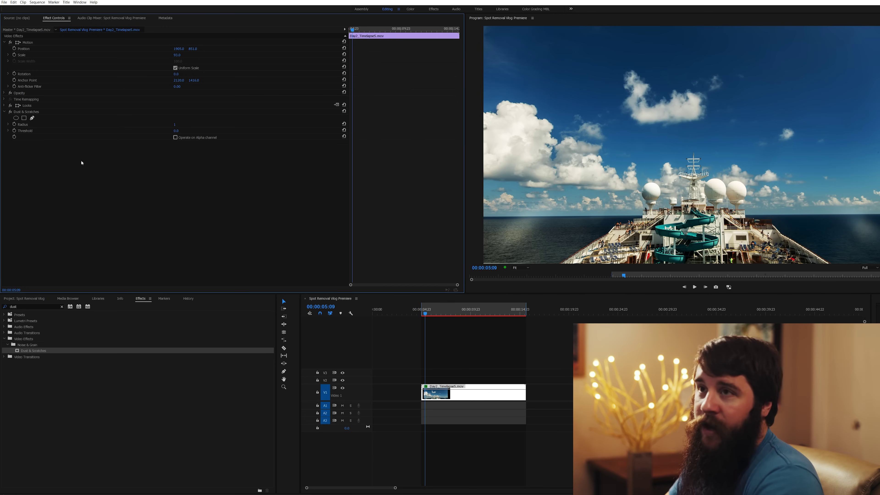
# Add an elliptical mask to Dust & Scratches, shrink it to a small circle and place it over the dust spot in the open sky
pyautogui.click(16, 118)
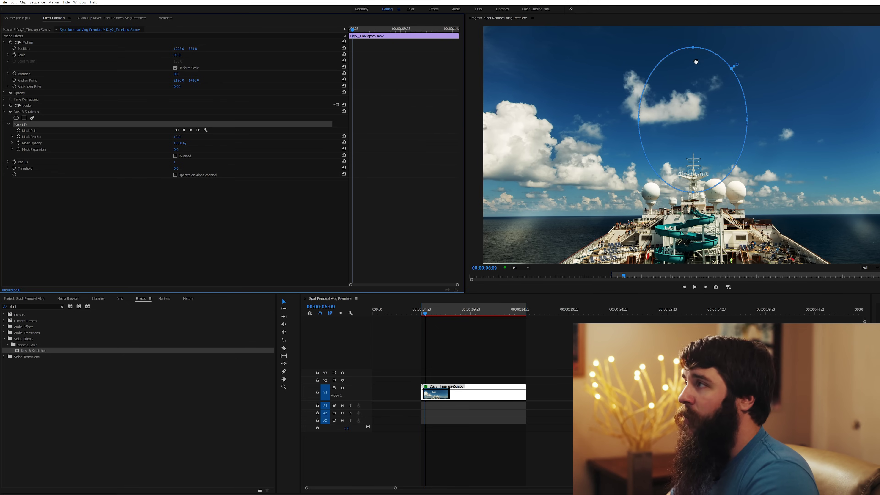
pyautogui.click(695, 51)
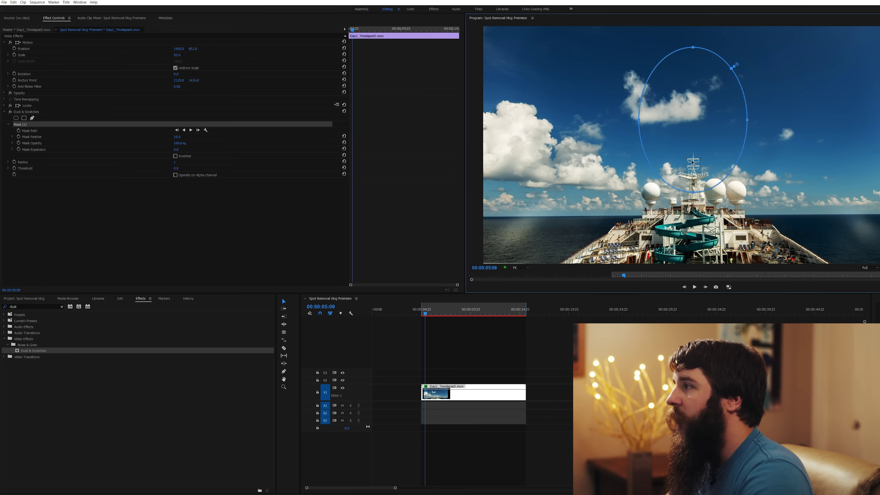
pyautogui.moveTo(693, 162); pyautogui.dragTo(694, 171)
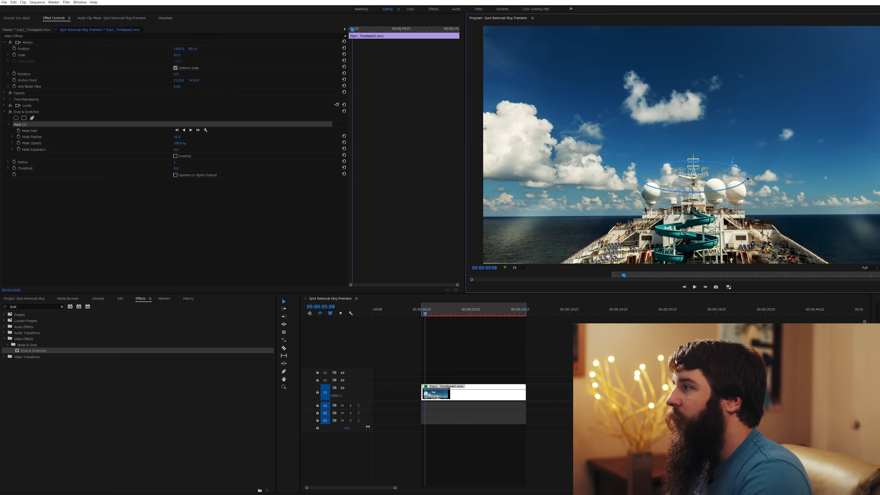
pyautogui.moveTo(684, 185); pyautogui.dragTo(684, 177)
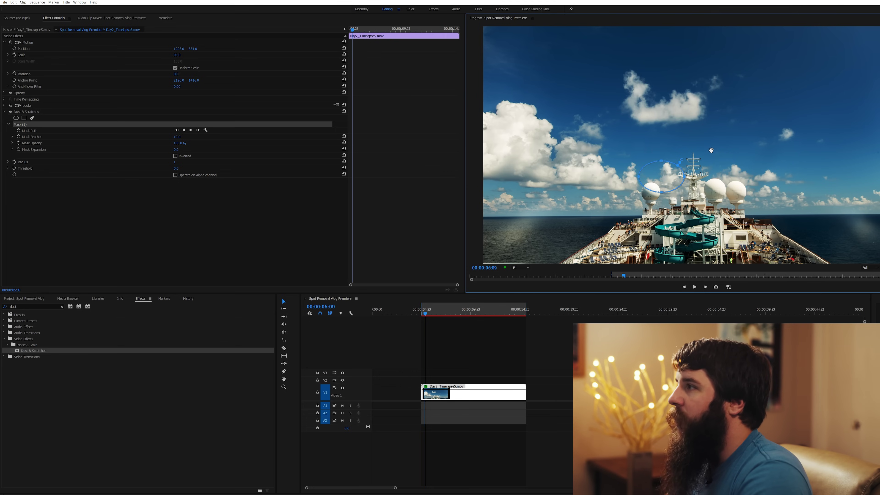
pyautogui.moveTo(784, 99); pyautogui.dragTo(791, 90)
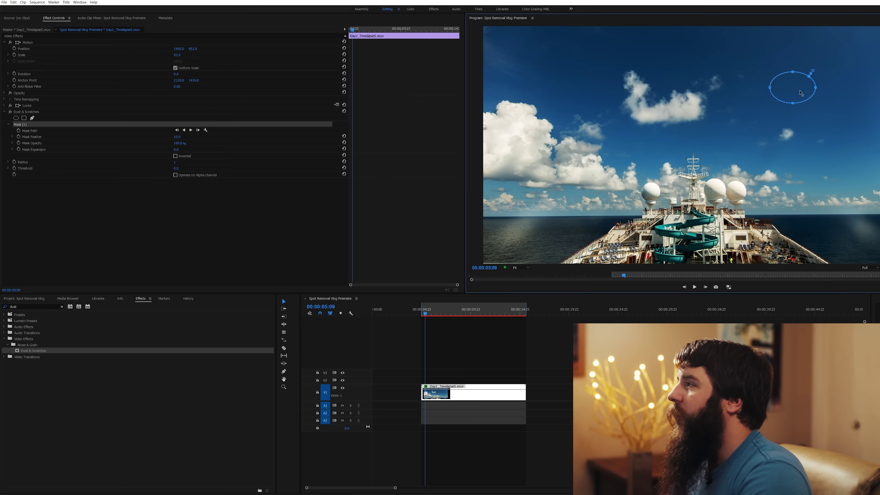
pyautogui.moveTo(772, 94); pyautogui.dragTo(784, 93)
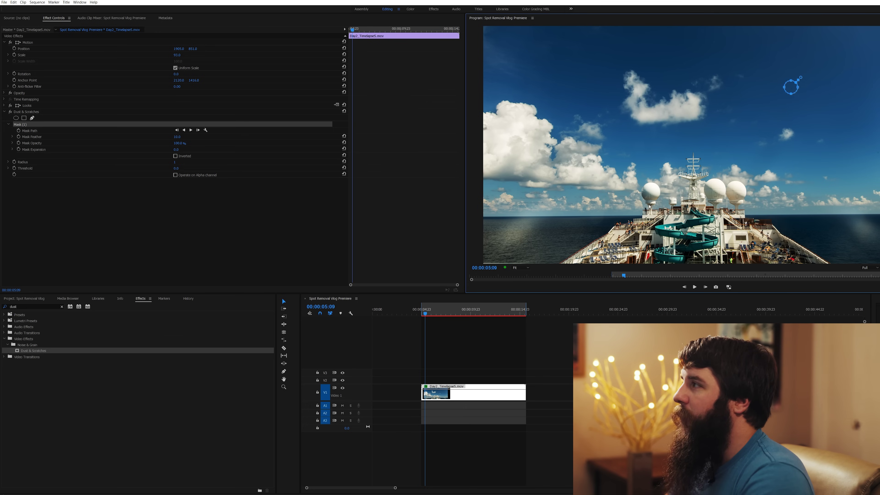
# Tighten the first mask into a smaller circle centred closely on the dark dust spot and deselect it
pyautogui.click(521, 268)
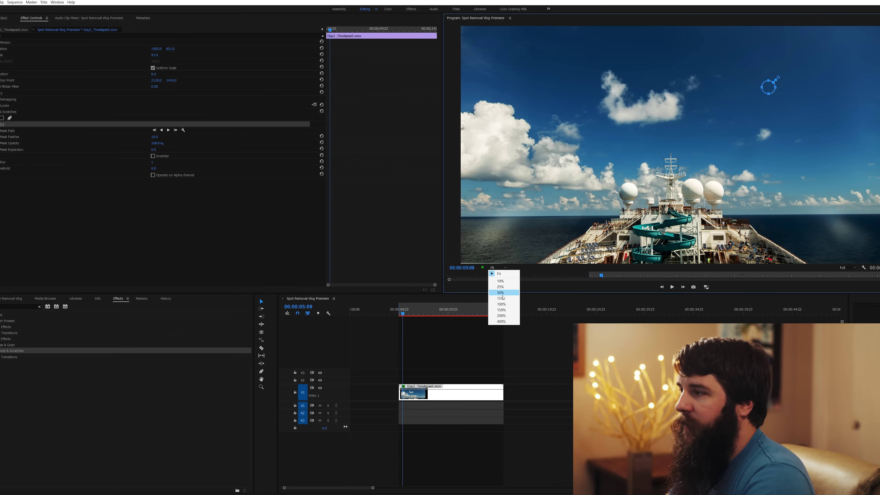
pyautogui.click(508, 315)
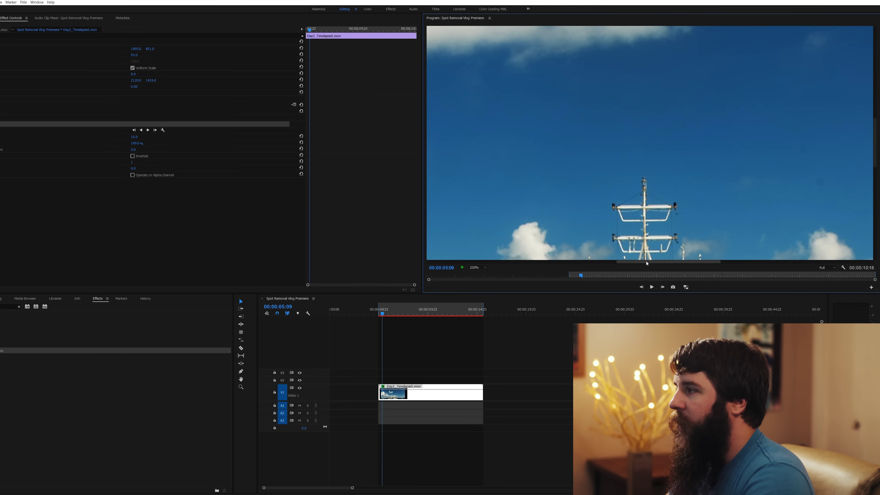
pyautogui.moveTo(627, 262); pyautogui.dragTo(744, 262)
pyautogui.moveTo(875, 160); pyautogui.dragTo(869, 103)
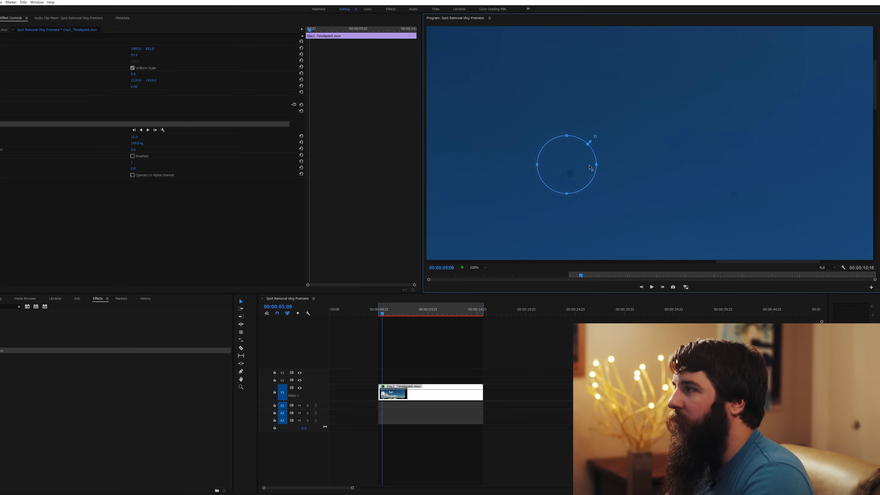
pyautogui.moveTo(538, 165); pyautogui.dragTo(554, 166)
pyautogui.moveTo(559, 135); pyautogui.dragTo(566, 167)
pyautogui.moveTo(569, 178); pyautogui.dragTo(572, 172)
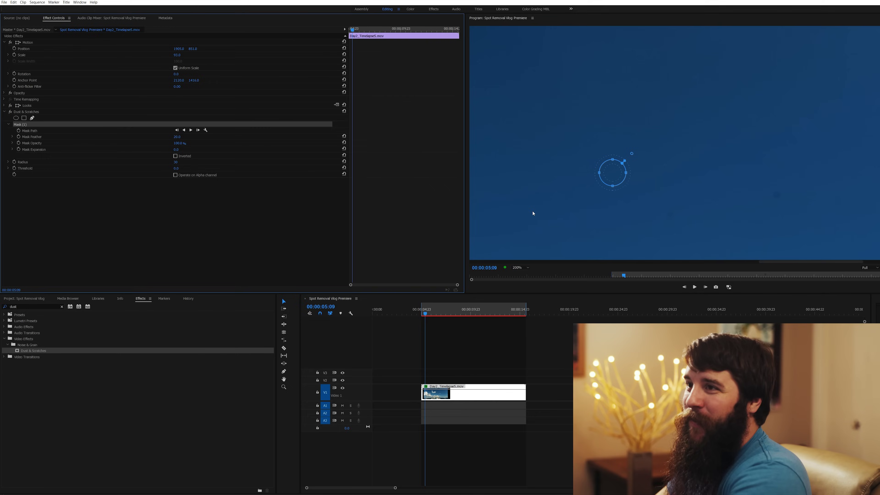
pyautogui.click(197, 205)
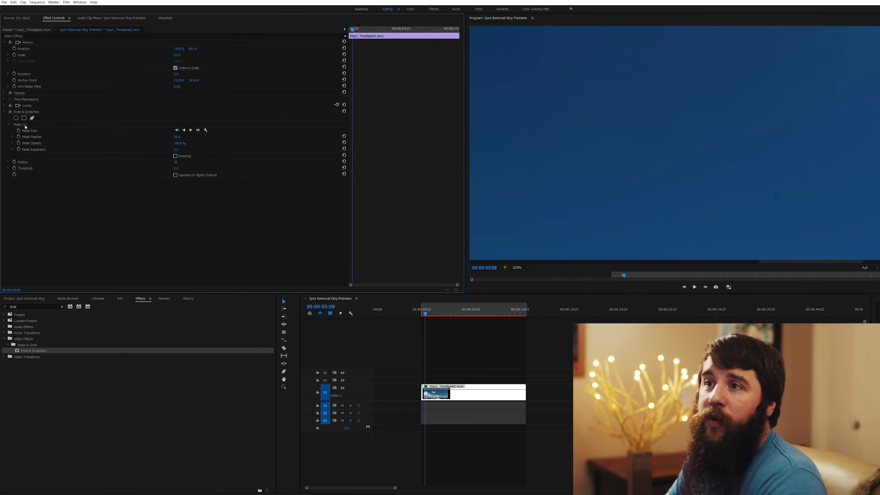
# Add a second elliptical mask to Dust & Scratches and move it to the neighbouring dust spot in the sky
pyautogui.moveTo(795, 264)
pyautogui.mouseDown()
pyautogui.moveTo(827, 257)
pyautogui.moveTo(808, 260)
pyautogui.mouseUp()
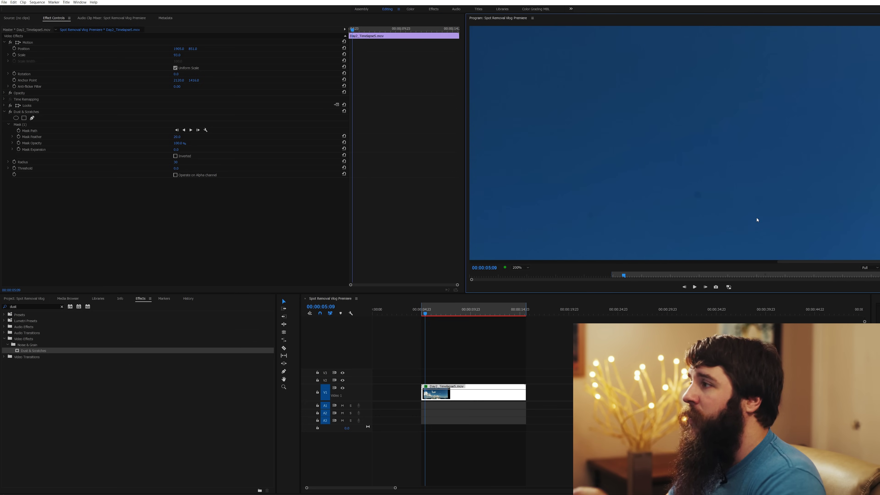
pyautogui.click(527, 267)
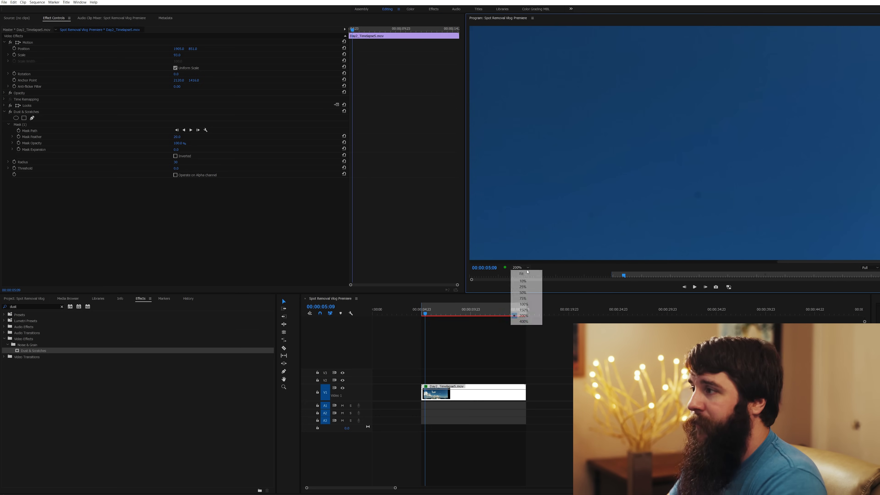
pyautogui.click(522, 274)
pyautogui.click(16, 118)
pyautogui.moveTo(691, 145); pyautogui.dragTo(829, 90)
pyautogui.click(527, 267)
pyautogui.click(523, 316)
# Add a third elliptical mask to the Dust & Scratches effect for another dust spot
pyautogui.click(526, 267)
pyautogui.click(522, 273)
pyautogui.hotkey('ctrl', 'v')
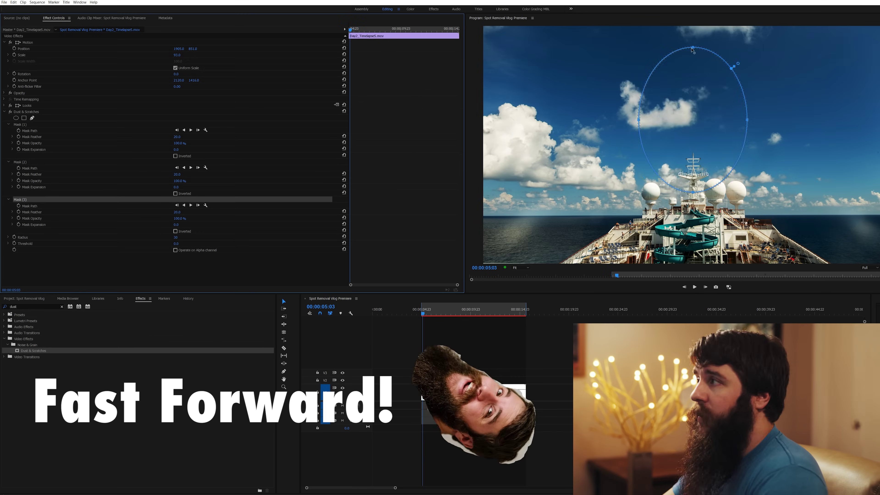
pyautogui.click(527, 267)
pyautogui.click(524, 316)
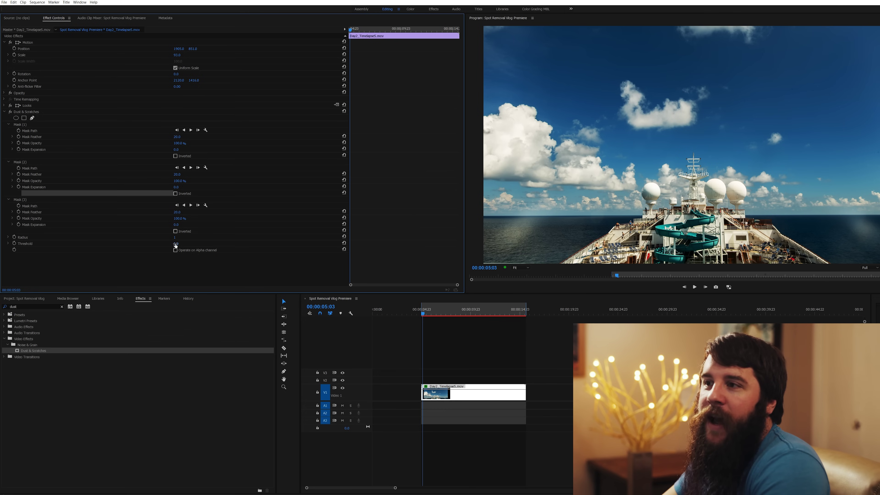
# Set the Dust & Scratches Radius to 30 and enlarge the program view to inspect the masked sky
pyautogui.click(174, 237)
pyautogui.write('30')
pyautogui.press('Return')
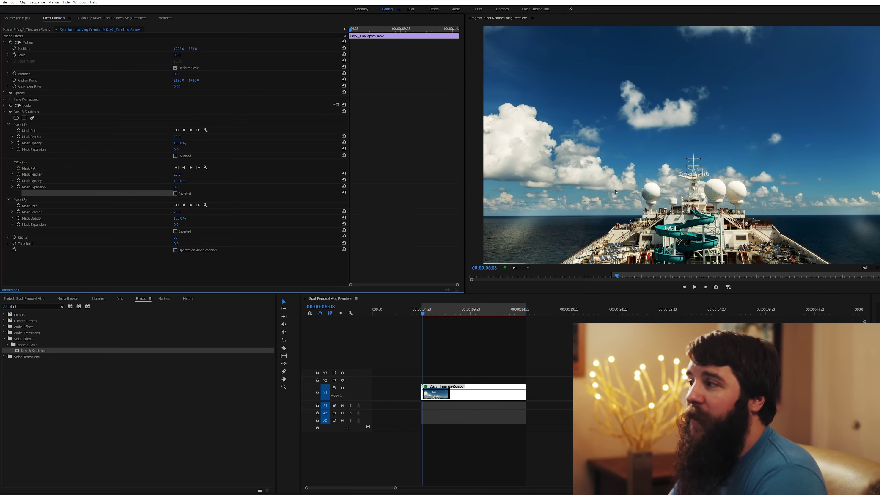
pyautogui.press('`')
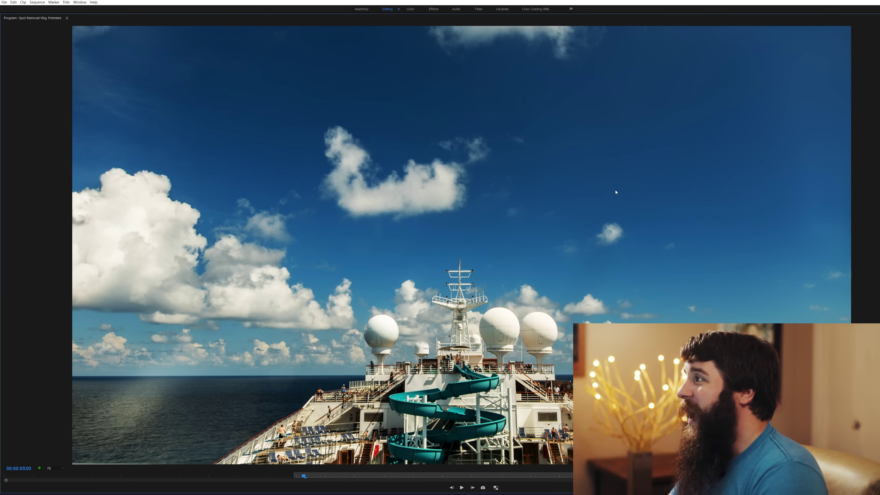
# Restore the full editing layout and render the effects across the timelapse sequence's in-to-out range
pyautogui.press('`')
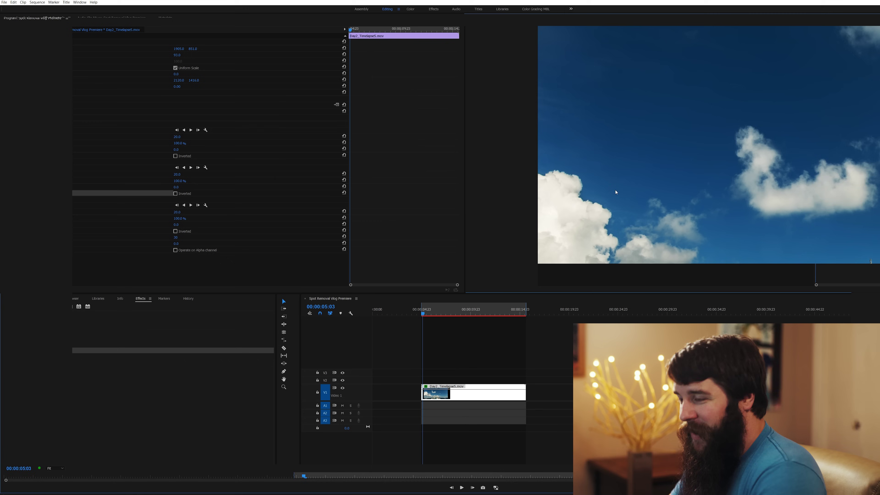
pyautogui.click(37, 2)
pyautogui.click(49, 21)
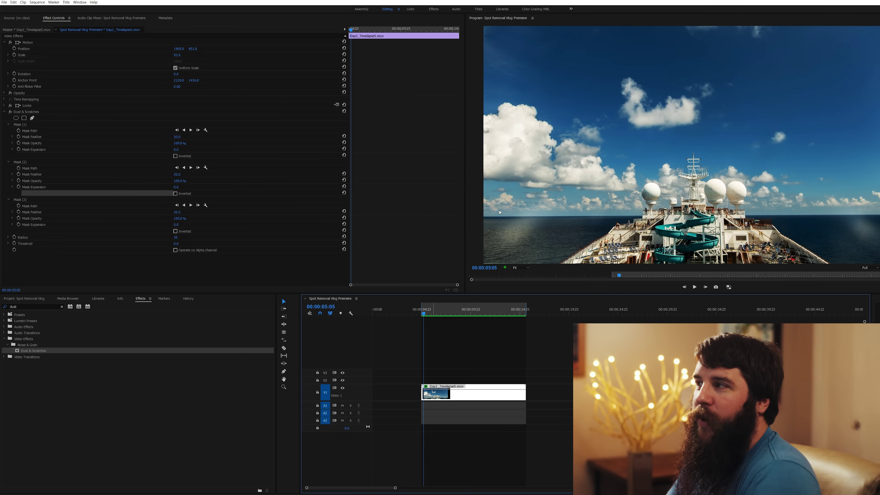
# Play back the rendered timelapse in the enlarged program view, checking the sky, and return the playhead near the clip's start
pyautogui.press('`')
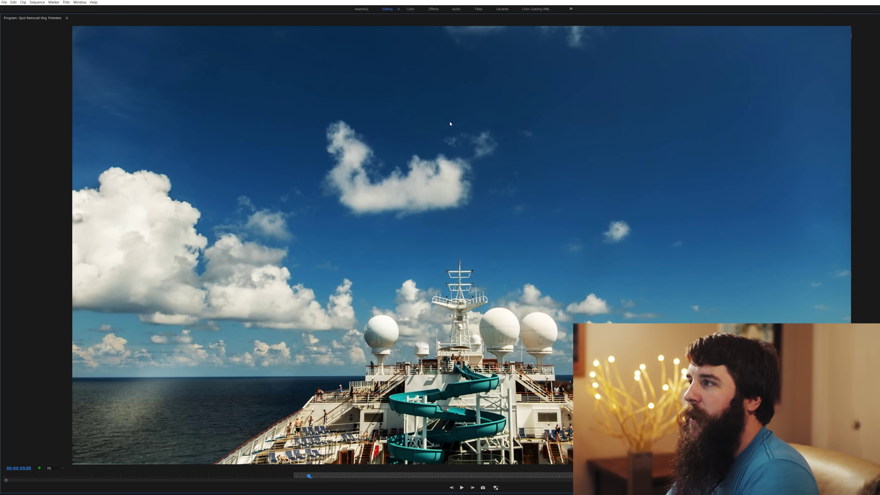
pyautogui.press('space')
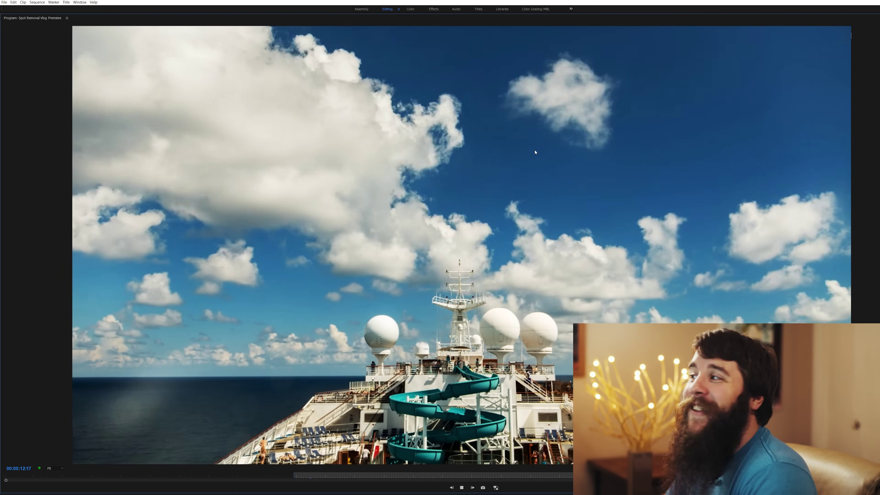
pyautogui.press('`')
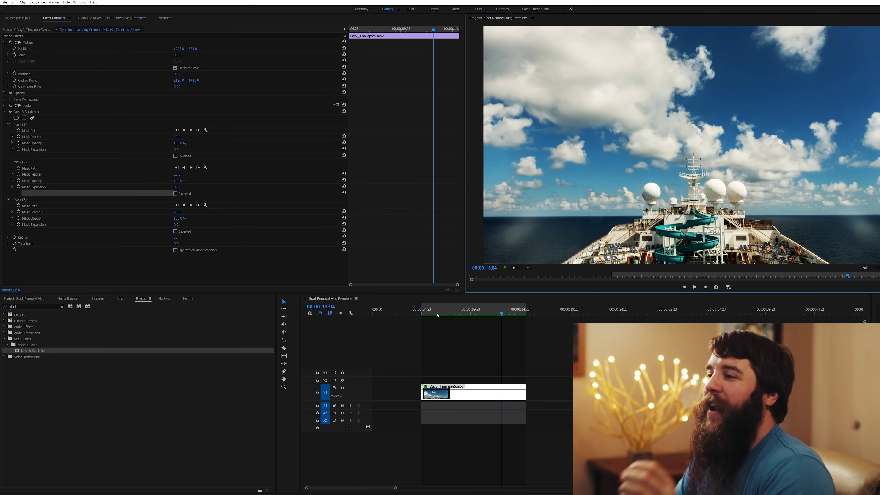
pyautogui.click(428, 314)
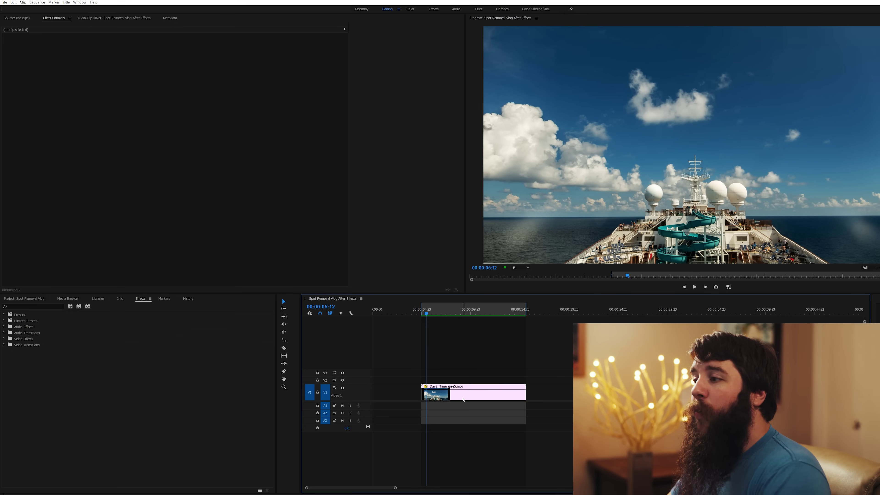
# Replace the Day2 timelapse clip in the After Effects version of the sequence with a linked After Effects composition
pyautogui.click(464, 400)
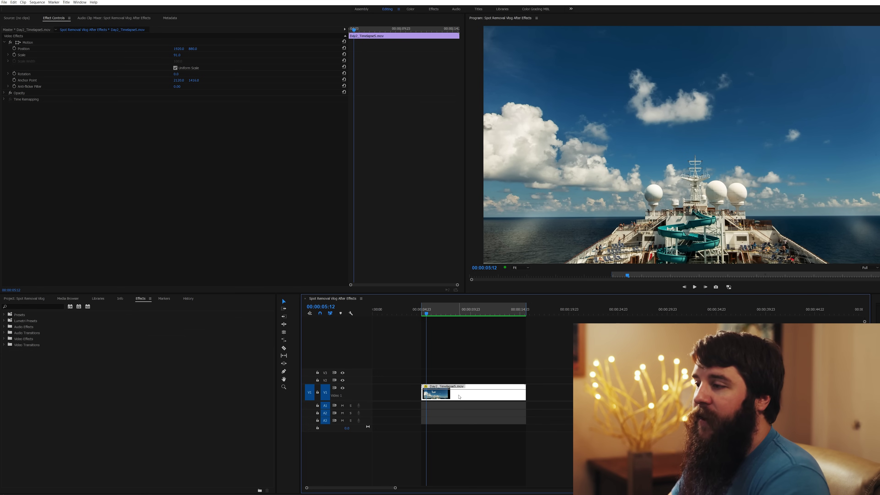
pyautogui.rightClick(459, 396)
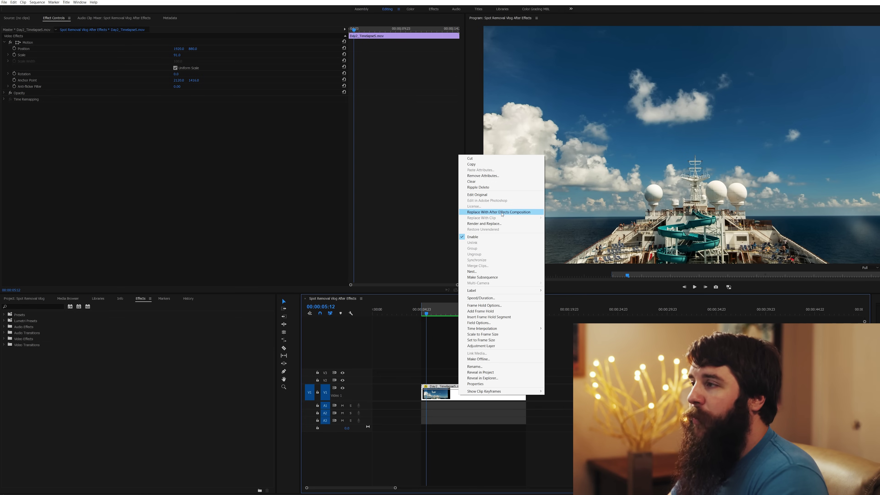
pyautogui.click(502, 212)
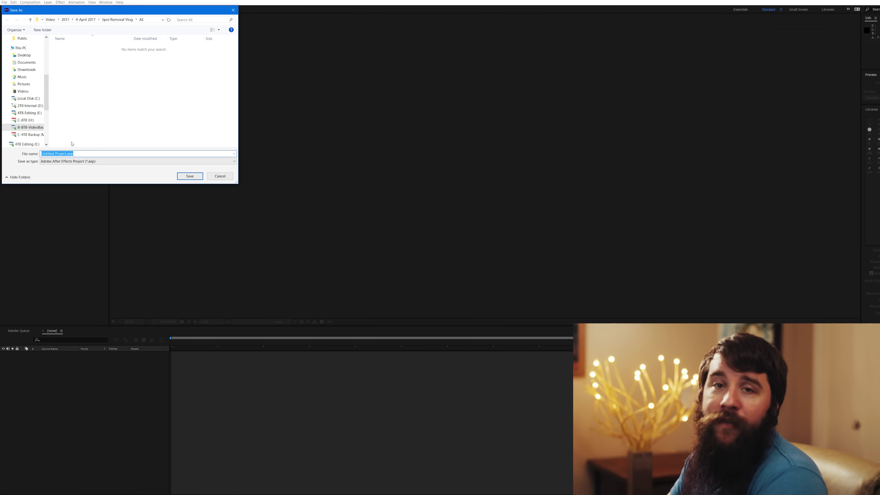
# Save the new After Effects project in the AE folder as "cruise ship spot removal"
pyautogui.write('cruise shi')
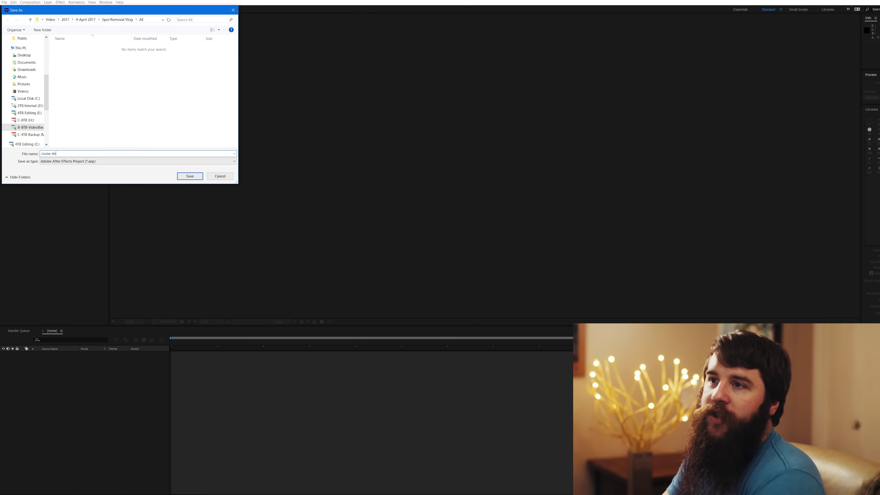
pyautogui.write('p spot removal')
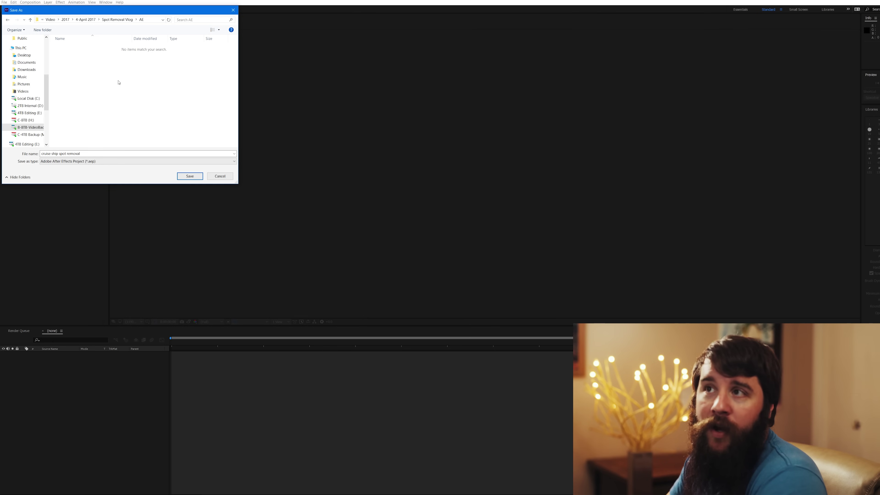
pyautogui.click(187, 178)
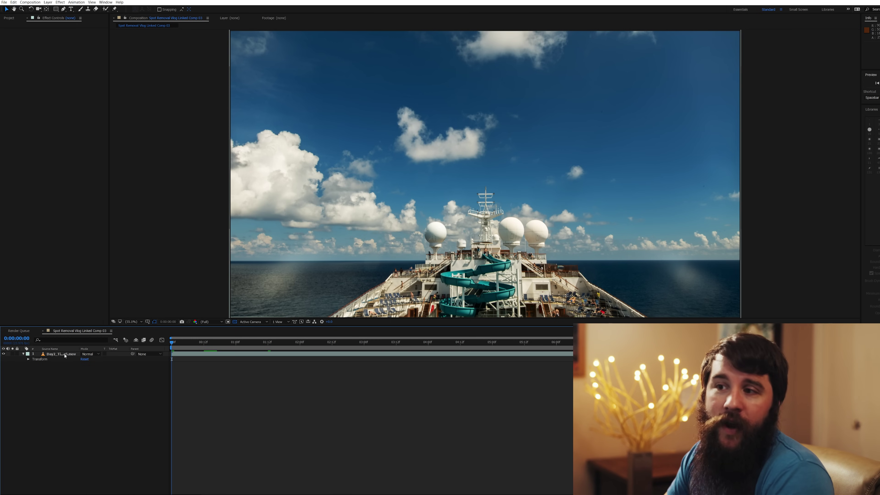
# Select the timelapse layer in the linked composition and switch to the Ellipse Tool for masking
pyautogui.click(65, 355)
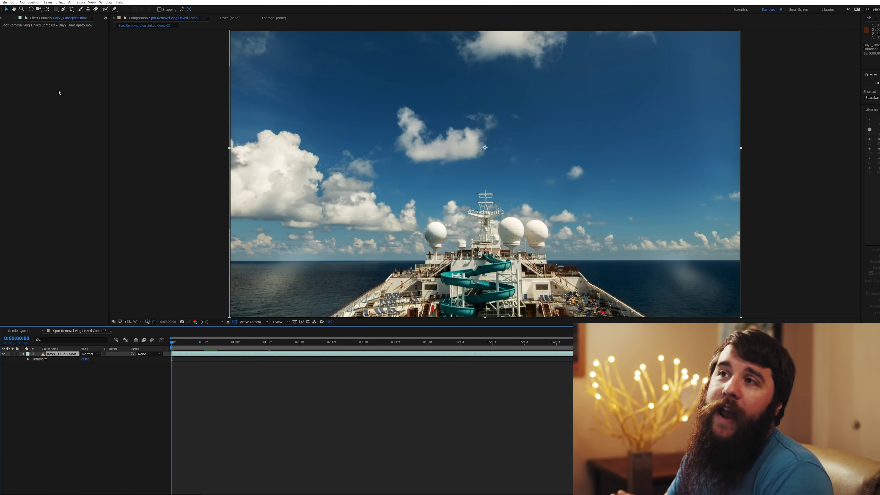
pyautogui.click(58, 10)
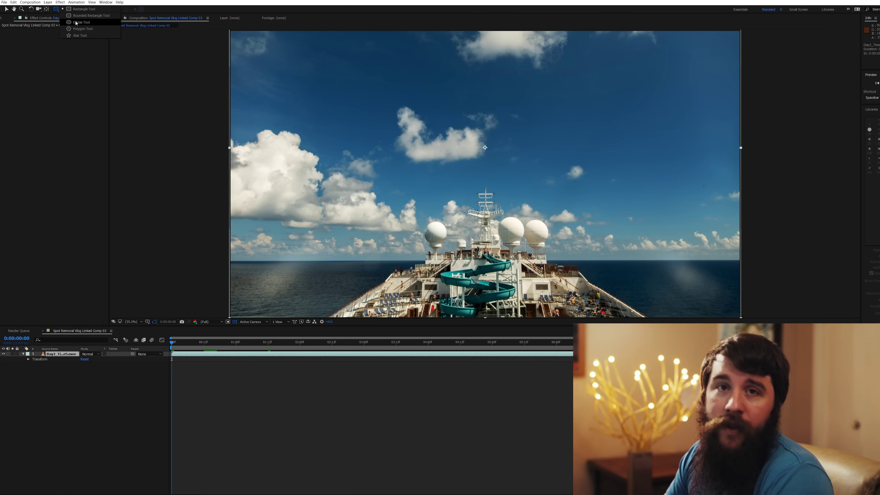
pyautogui.click(77, 22)
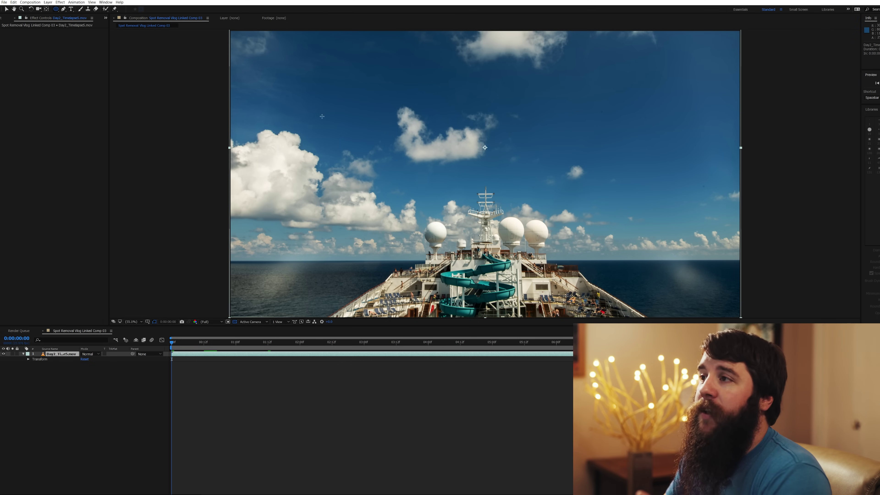
# Try drawing three elliptical masks directly on the only timelapse layer, two in the sky and one over the ship, and undo them
pyautogui.moveTo(597, 105)
pyautogui.mouseDown()
pyautogui.moveTo(611, 121)
pyautogui.moveTo(662, 143)
pyautogui.mouseUp()
pyautogui.moveTo(589, 184)
pyautogui.mouseDown()
pyautogui.moveTo(497, 252)
pyautogui.moveTo(383, 316)
pyautogui.mouseUp()
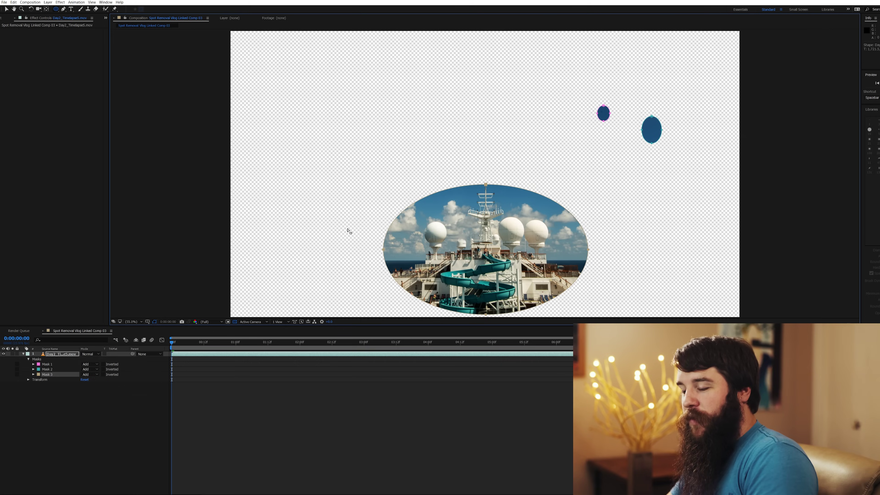
pyautogui.hotkey('ctrl', 'z')
pyautogui.hotkey('ctrl', 'z')
pyautogui.hotkey('ctrl', 'z')
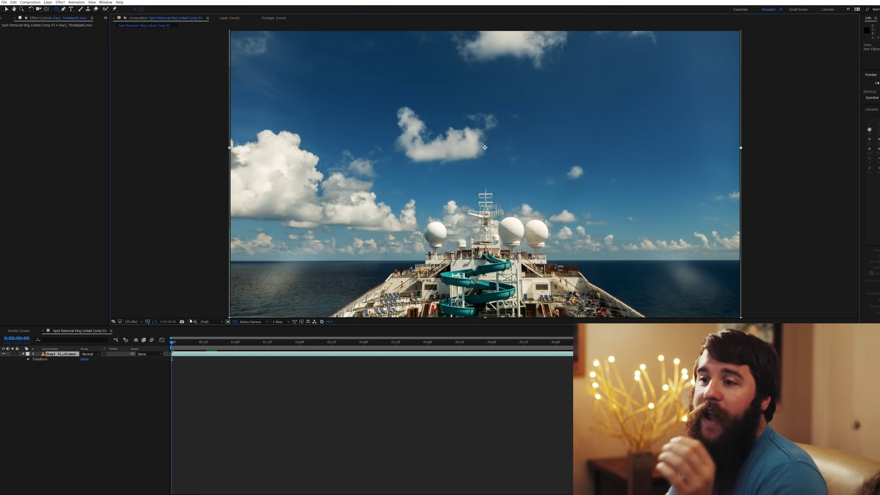
# Duplicate the timelapse layer by copying it and pasting the copy above the original
pyautogui.click(64, 356)
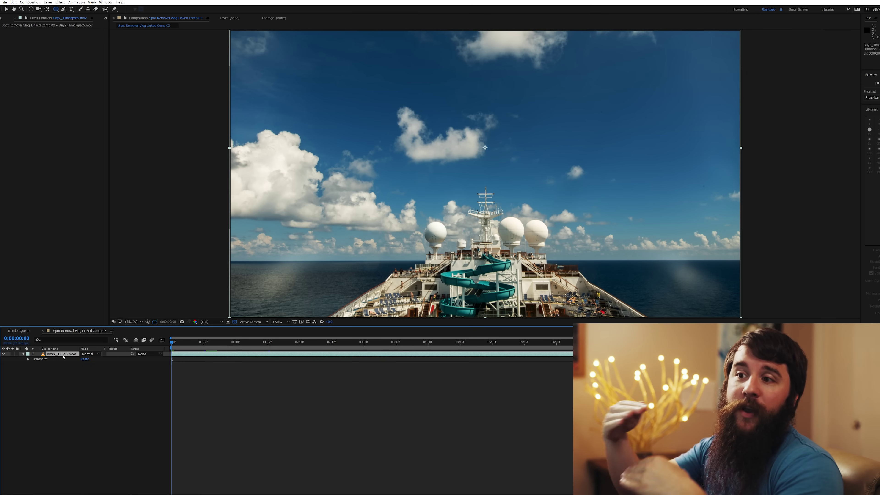
pyautogui.click(54, 370)
pyautogui.click(57, 356)
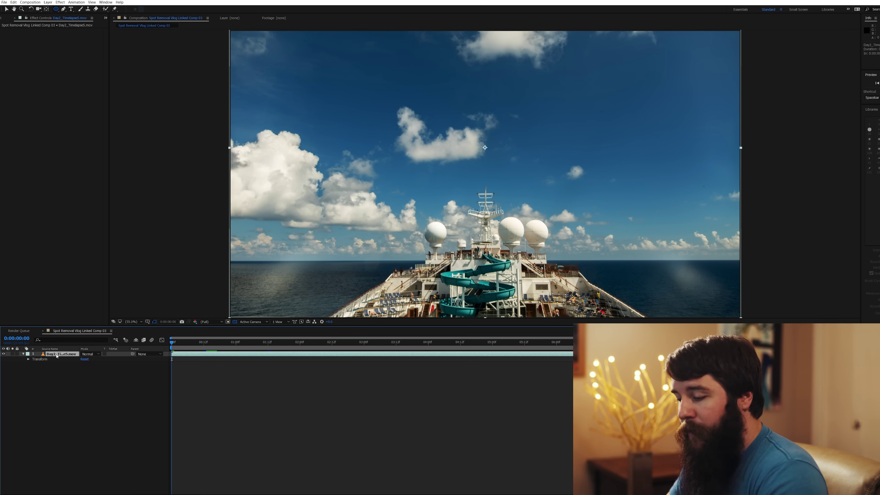
pyautogui.hotkey('ctrl', 'c')
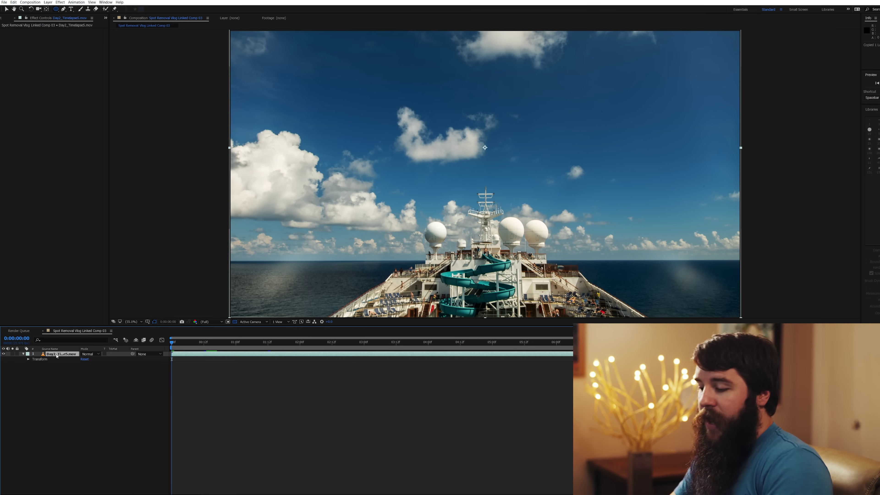
pyautogui.hotkey('ctrl', 'v')
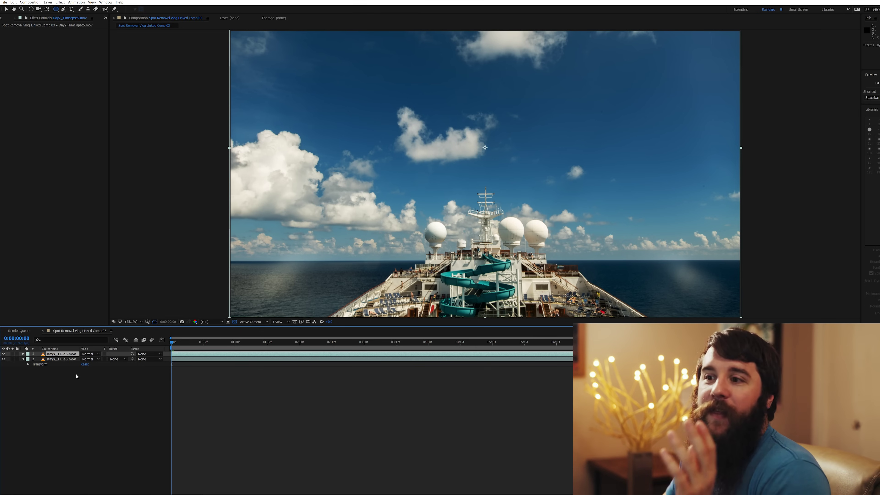
# Draw small elliptical masks on the upper timelapse layer around the first dust spot and the neighbouring one in the sky
pyautogui.click(58, 354)
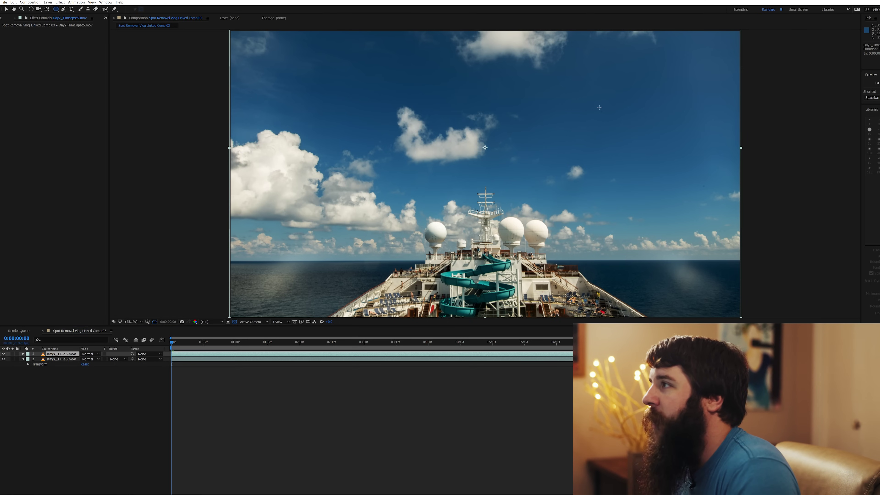
pyautogui.moveTo(599, 107); pyautogui.dragTo(608, 117)
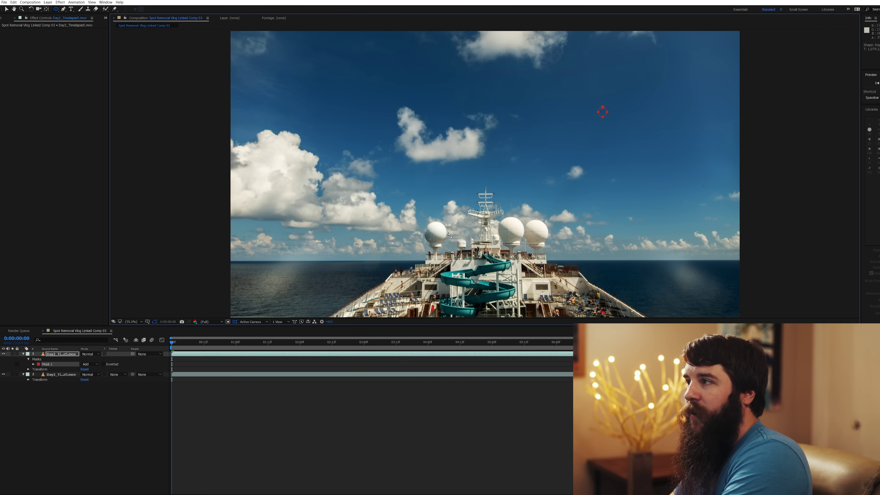
pyautogui.press('/')
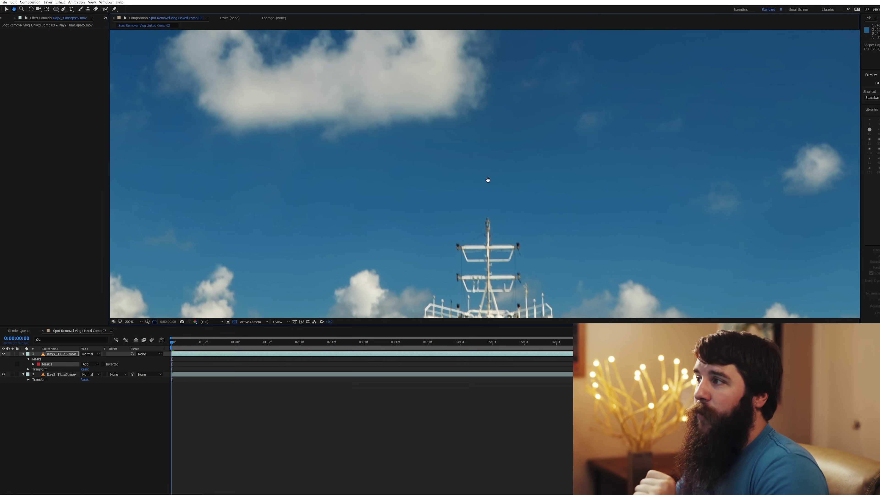
pyautogui.moveTo(536, 171); pyautogui.dragTo(527, 206)
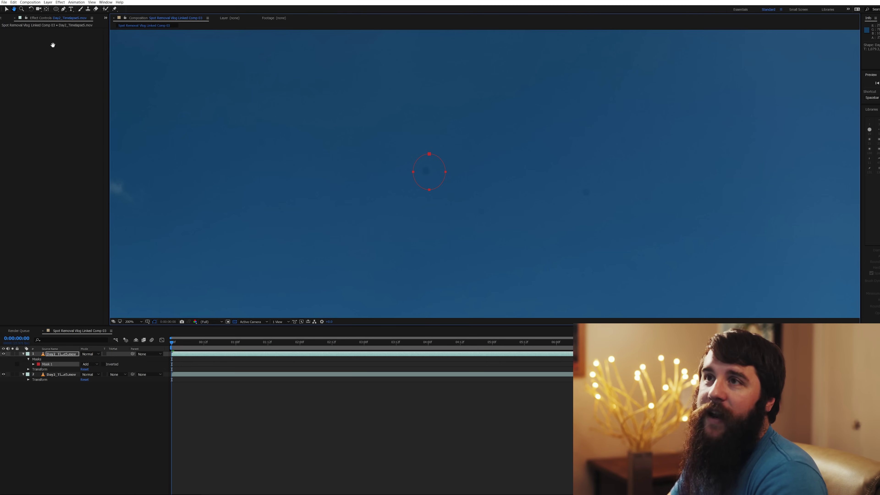
pyautogui.click(55, 9)
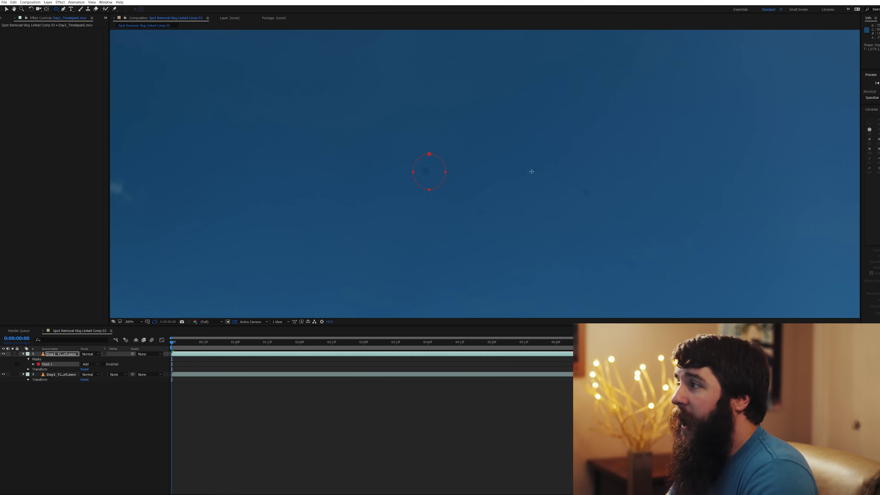
pyautogui.moveTo(599, 181); pyautogui.dragTo(574, 201)
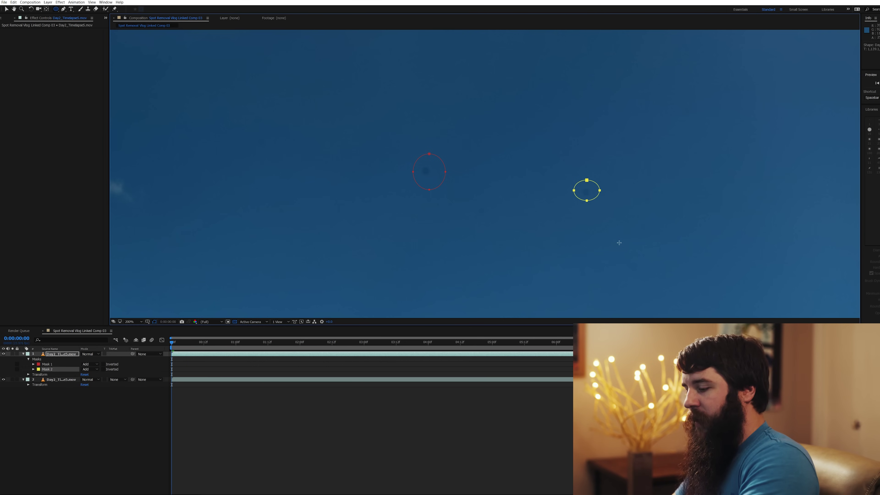
# Add a third elliptical mask around the dust spot near the sky's right edge, above the small clouds
pyautogui.moveTo(619, 242); pyautogui.dragTo(581, 206)
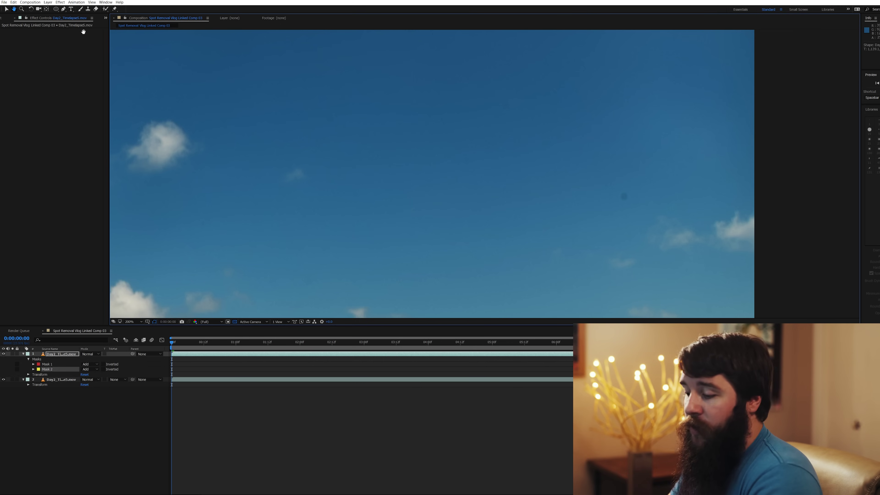
pyautogui.press('q')
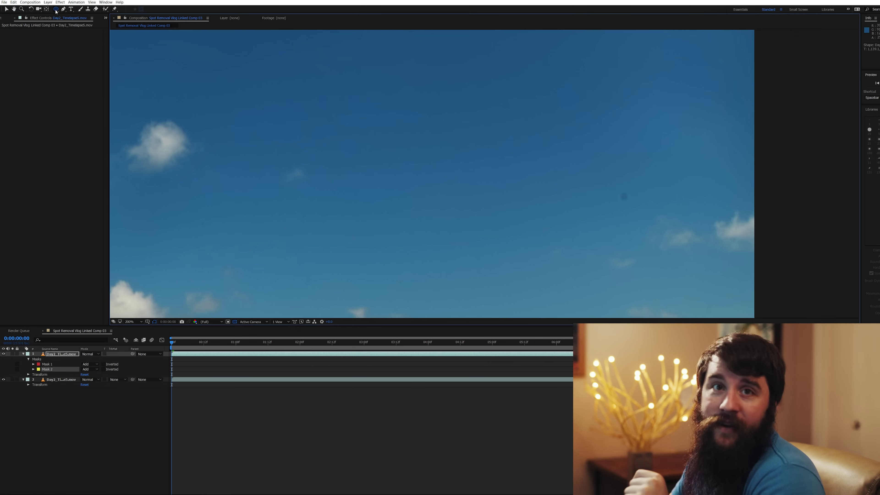
pyautogui.moveTo(637, 185); pyautogui.dragTo(610, 209)
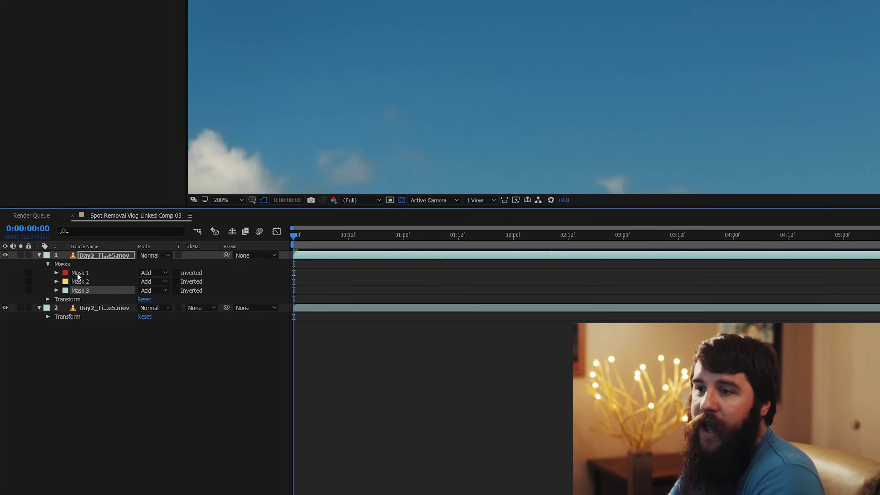
# Set the Mask Feather of Mask 1, Mask 2 and Mask 3 together to 20 pixels
pyautogui.click(77, 274)
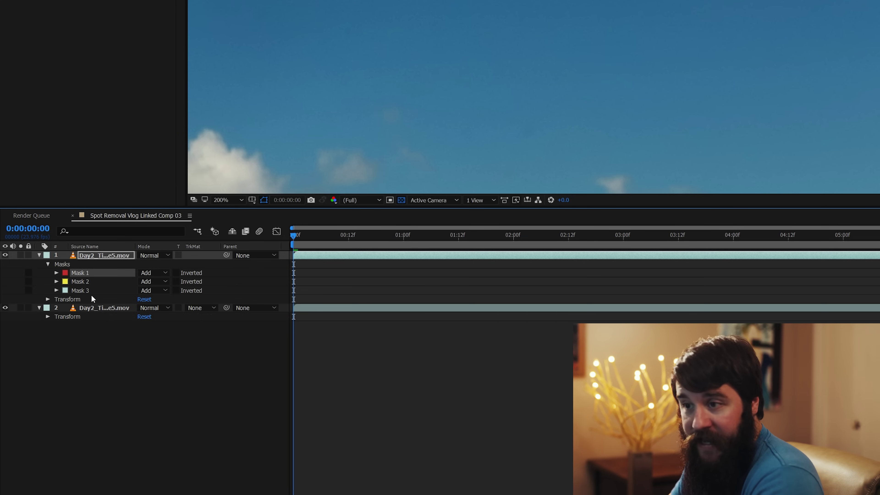
pyautogui.keyDown('shift'); pyautogui.click(82, 291); pyautogui.keyUp('shift')
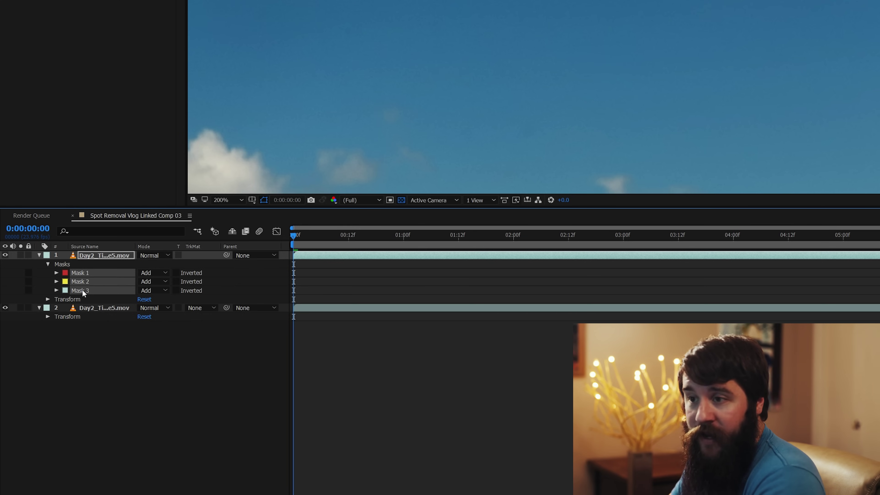
pyautogui.click(57, 274)
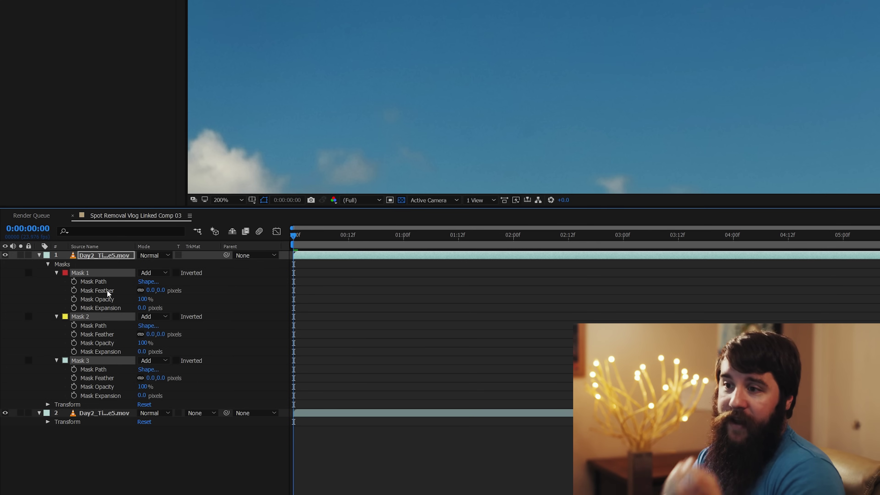
pyautogui.click(162, 291)
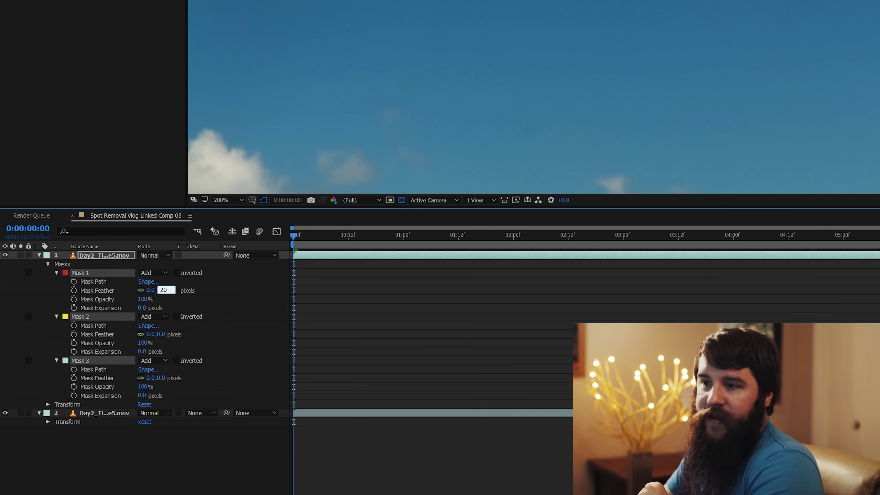
pyautogui.press('Return')
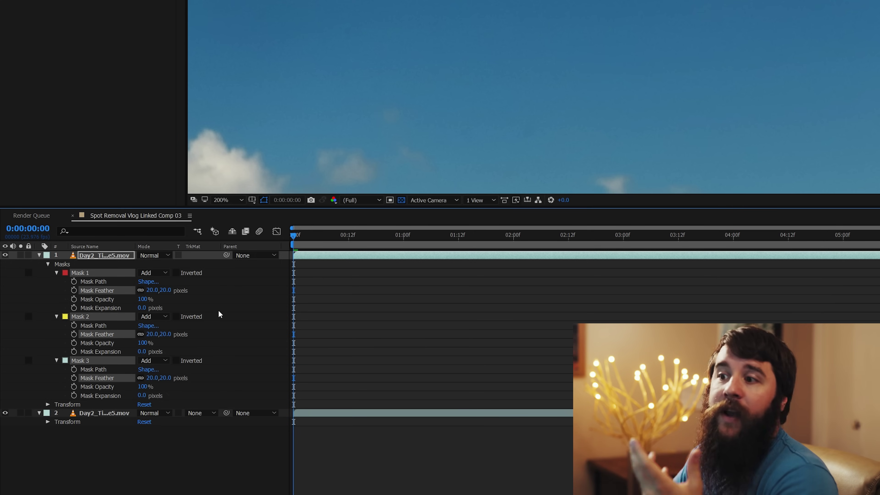
# Apply the Dust & Scratches effect to the upper, masked timelapse layer, with the whole frame fitted in view
pyautogui.click(40, 261)
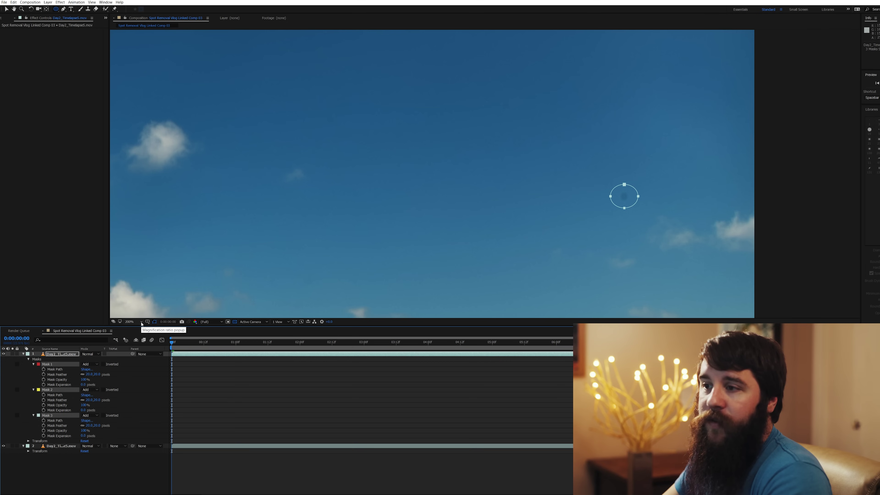
pyautogui.click(141, 322)
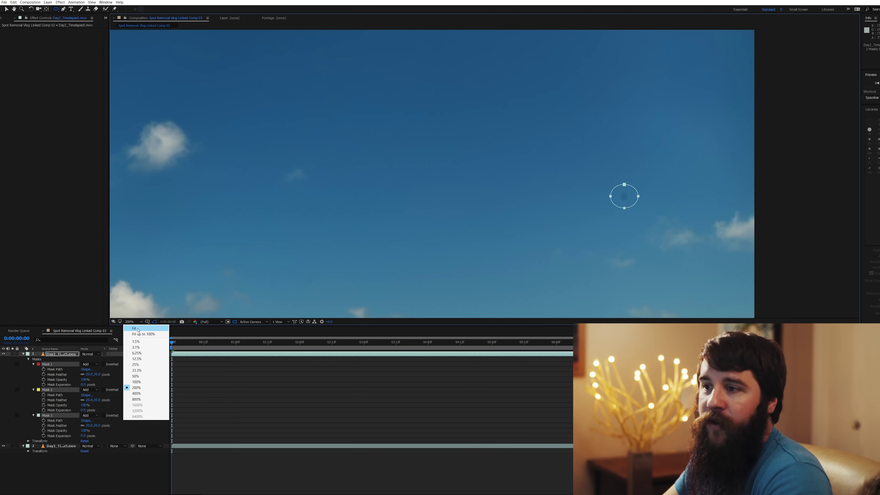
pyautogui.click(138, 329)
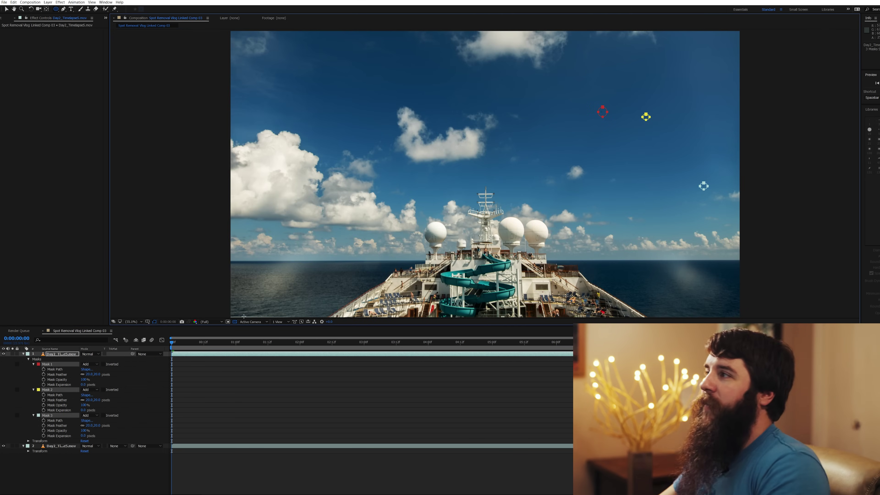
pyautogui.click(70, 353)
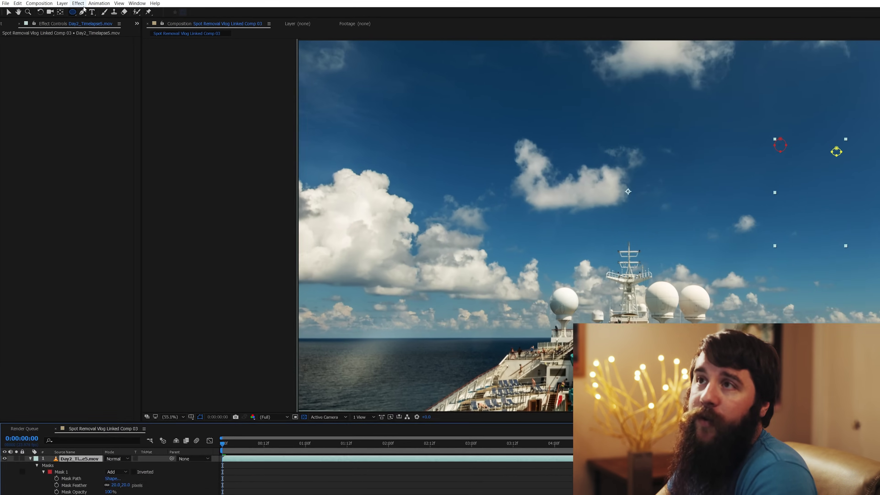
pyautogui.click(82, 4)
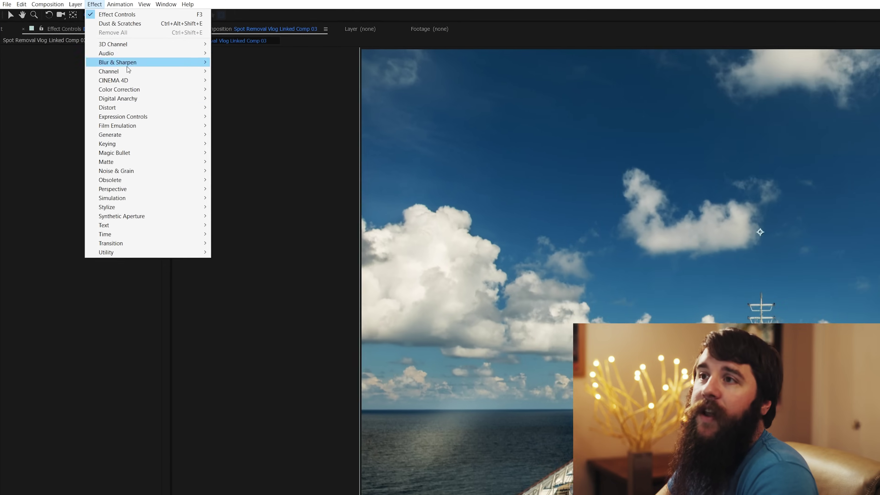
pyautogui.moveTo(176, 187)
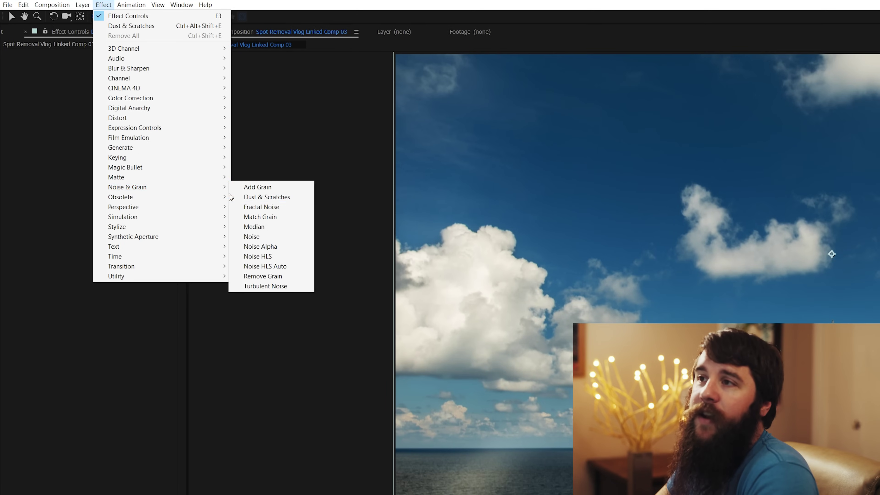
pyautogui.click(254, 198)
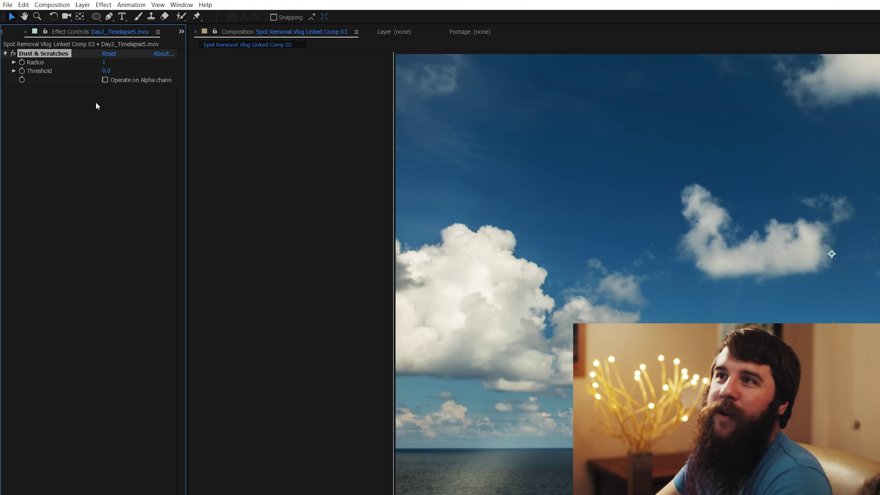
# Set the Dust & Scratches Radius on the masked layer to 30
pyautogui.click(105, 62)
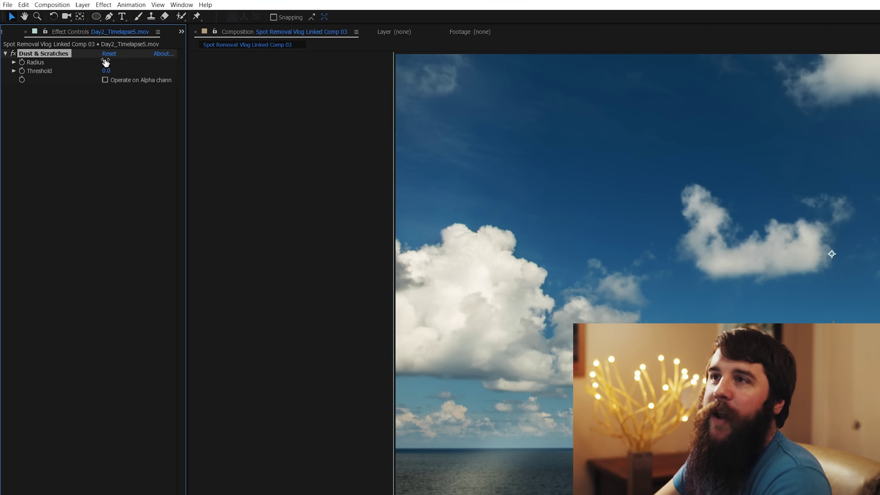
pyautogui.write('30')
pyautogui.press('Return')
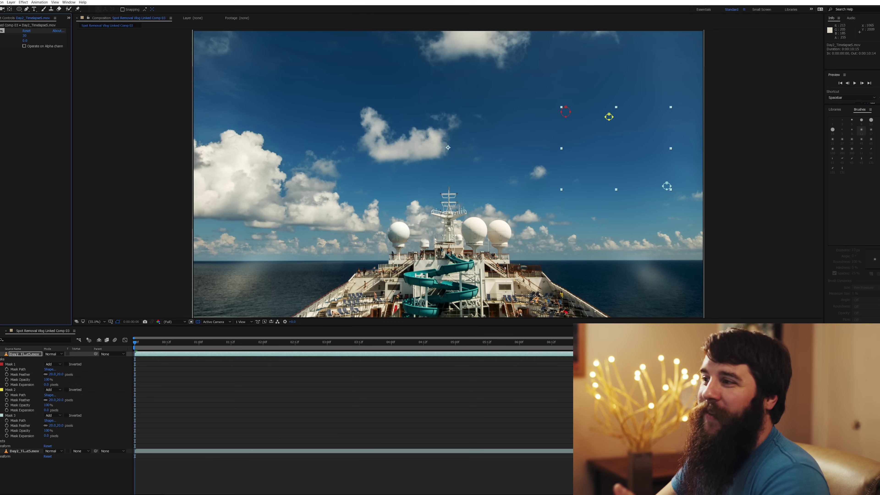
# Switch to Premiere Pro and scrub the linked composition clip to 00:00:08:00 to check the sky for dust spots
pyautogui.hotkey('alt', 'Tab')
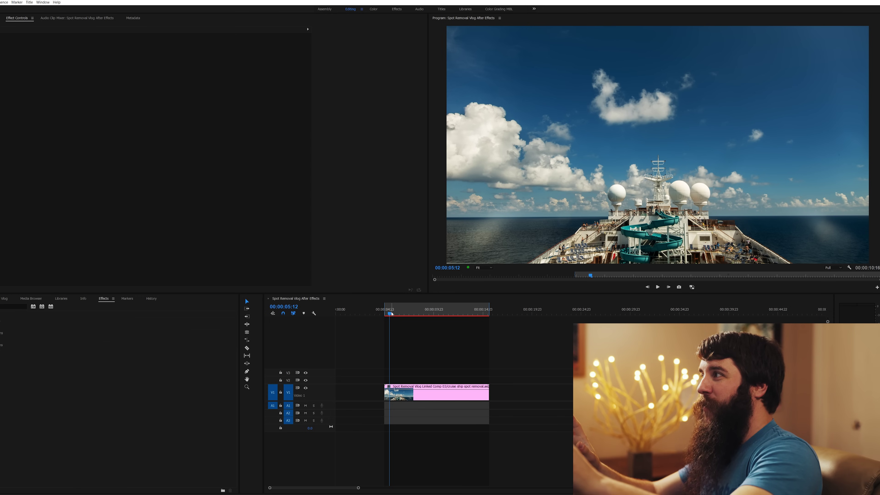
pyautogui.moveTo(391, 314); pyautogui.dragTo(414, 314)
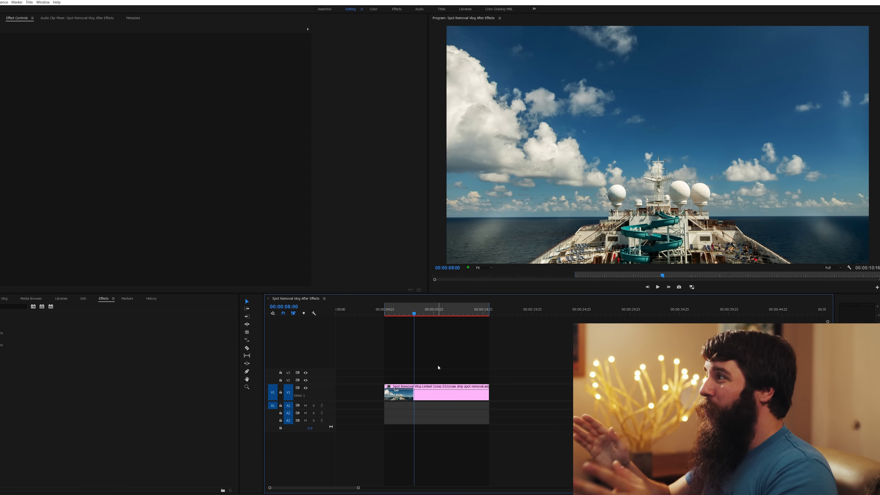